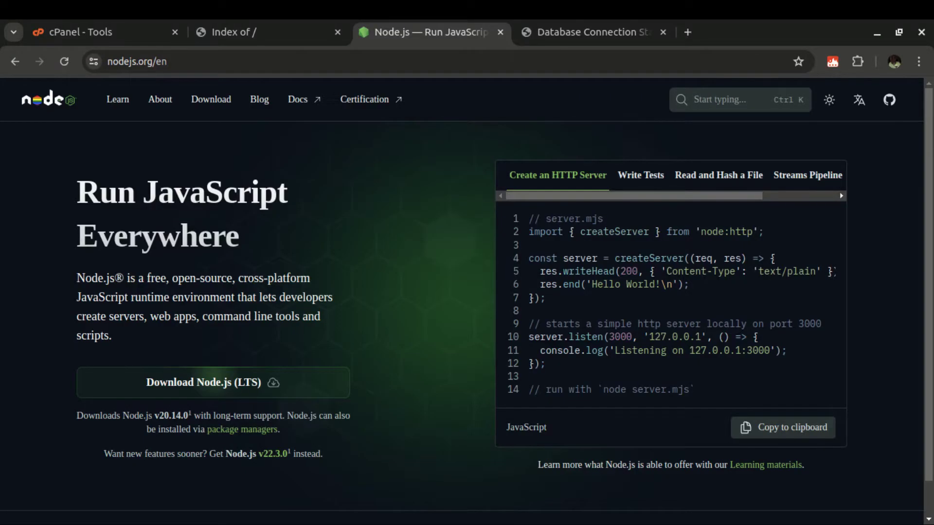
Step: Check the localhost:3000 Database Connection Status success page, then move to VS Code
click(581, 33)
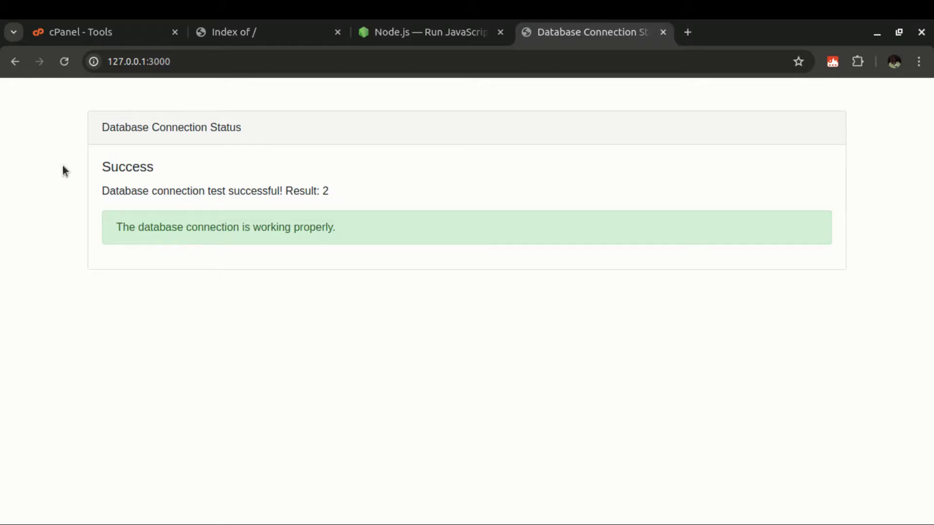
drag(110, 128, 171, 128)
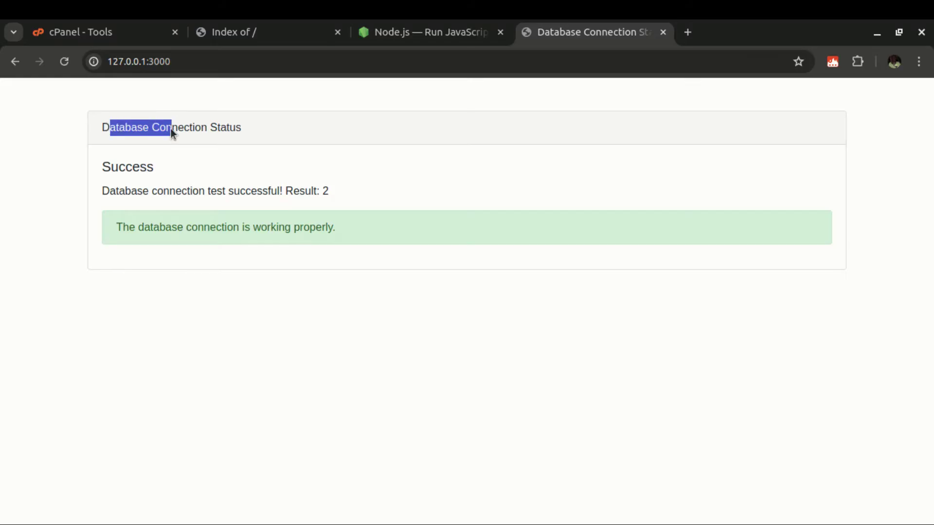
key(alt+Tab)
key(alt+Tab)
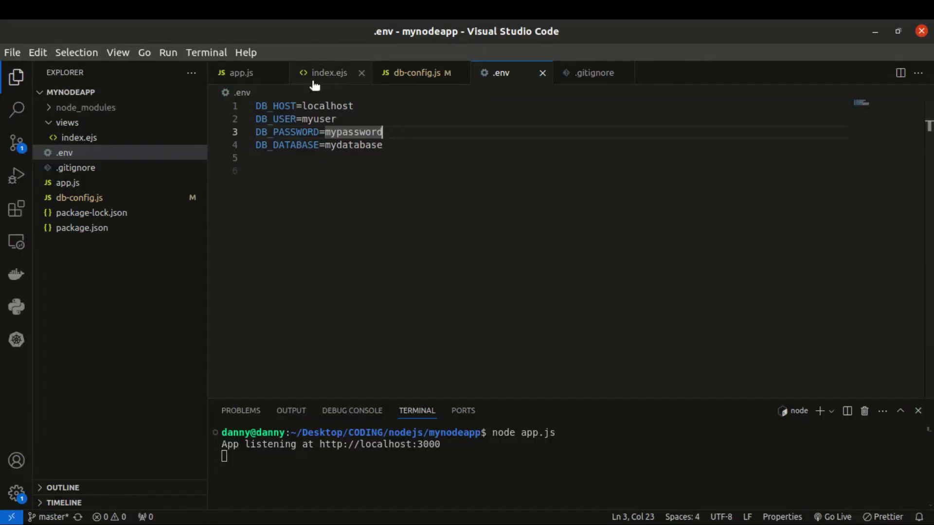
Step: Read through app.js and index.ejs, ending on the db-config.js mysql2 connection module
click(343, 78)
click(243, 77)
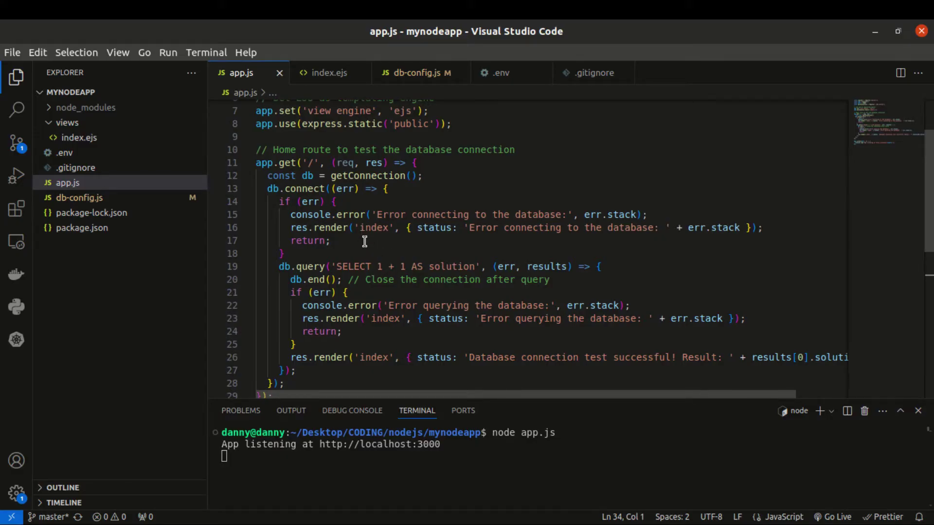
scroll(364, 242, up, 2)
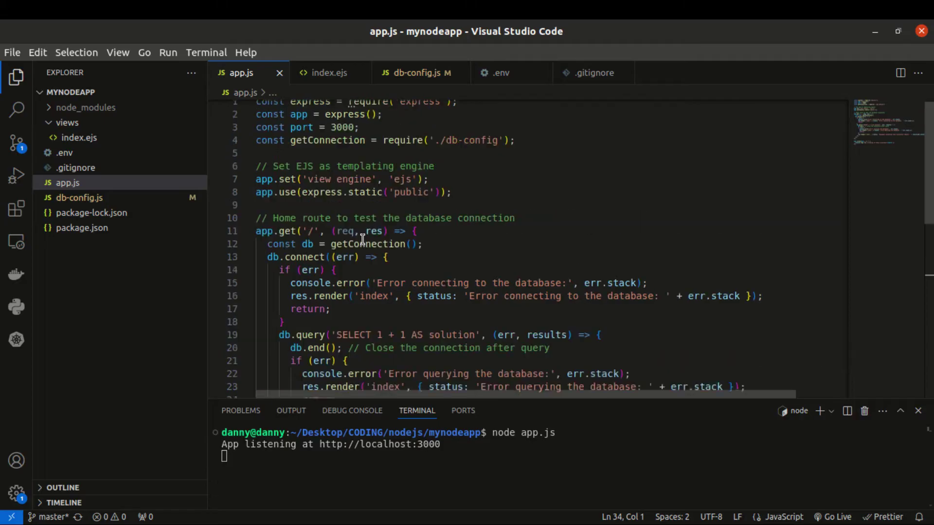
scroll(355, 207, down, 4)
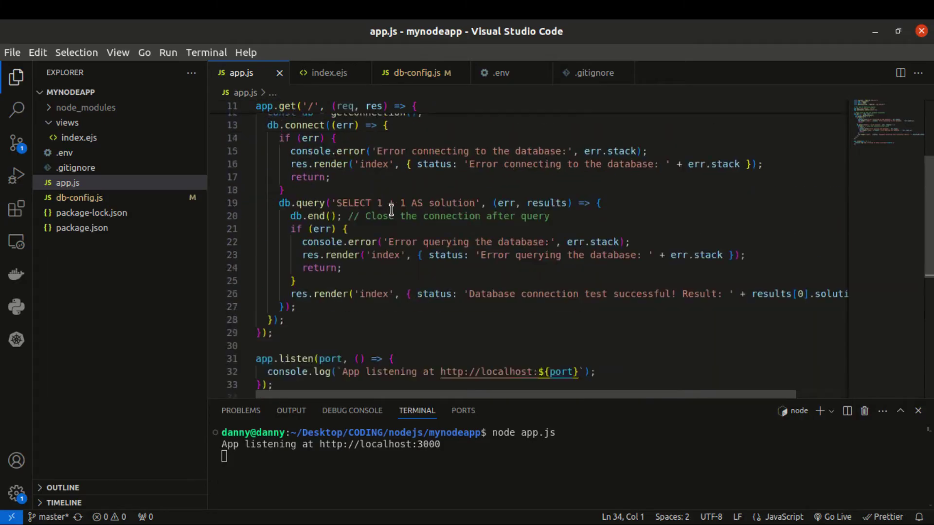
scroll(341, 195, up, 3)
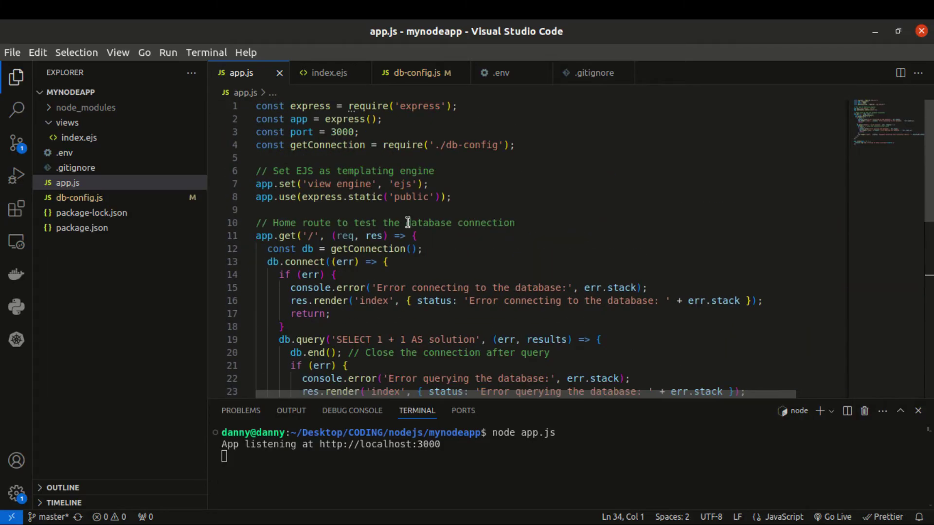
click(321, 73)
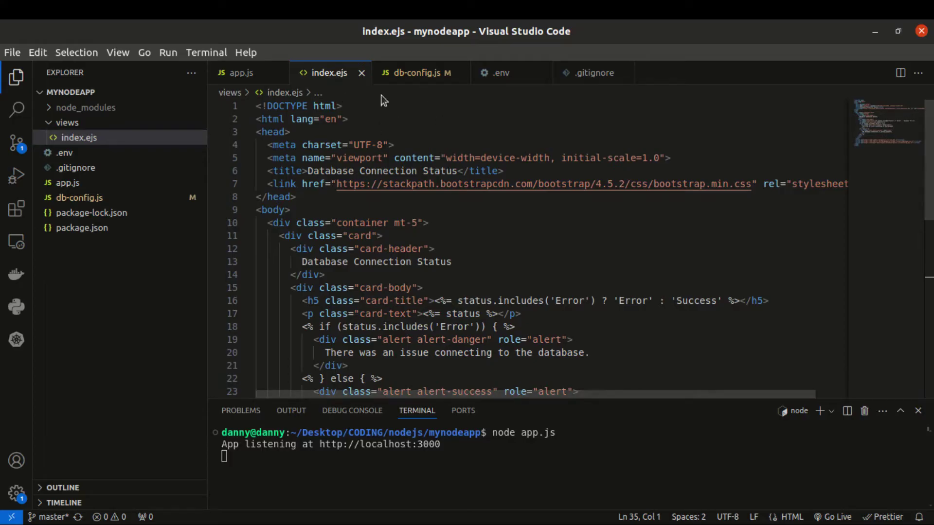
click(413, 73)
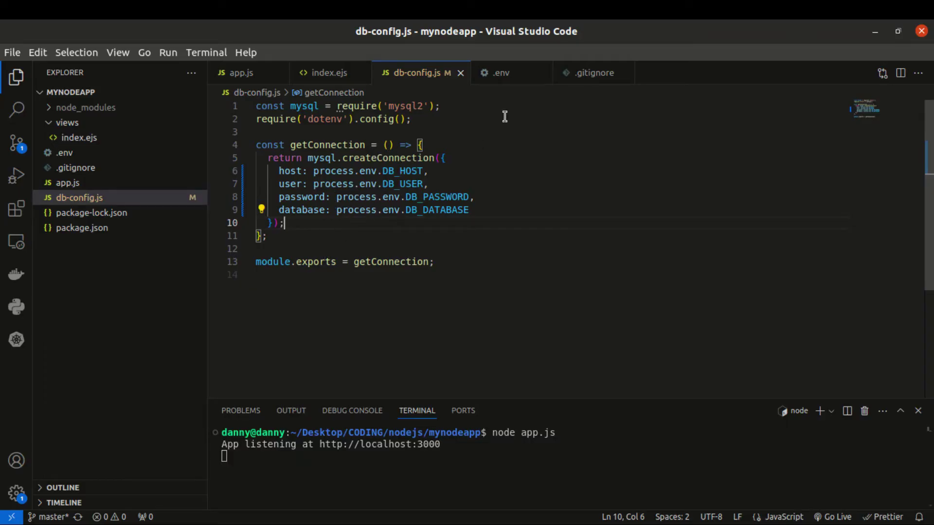
Step: Check the .env DB_ settings, then return to the 127.0.0.1:3000 success page showing Result: 2
click(499, 79)
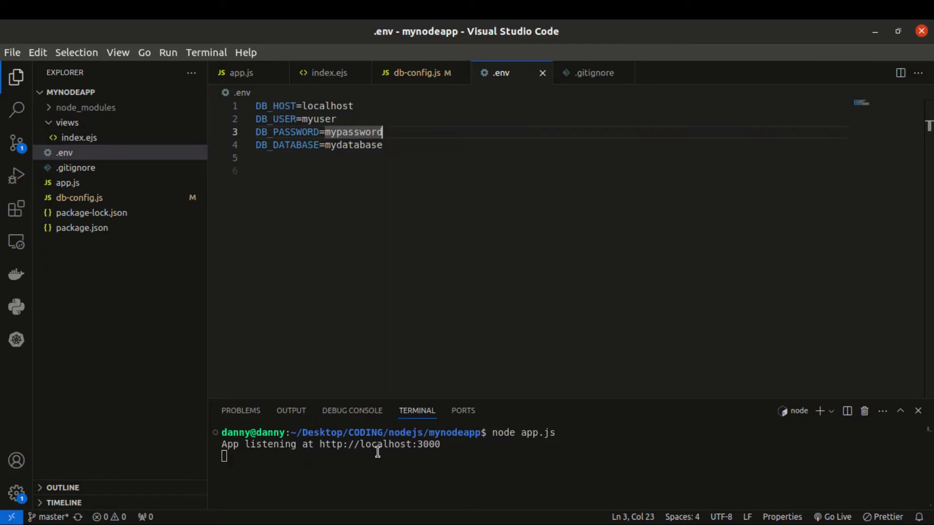
key(alt+Tab)
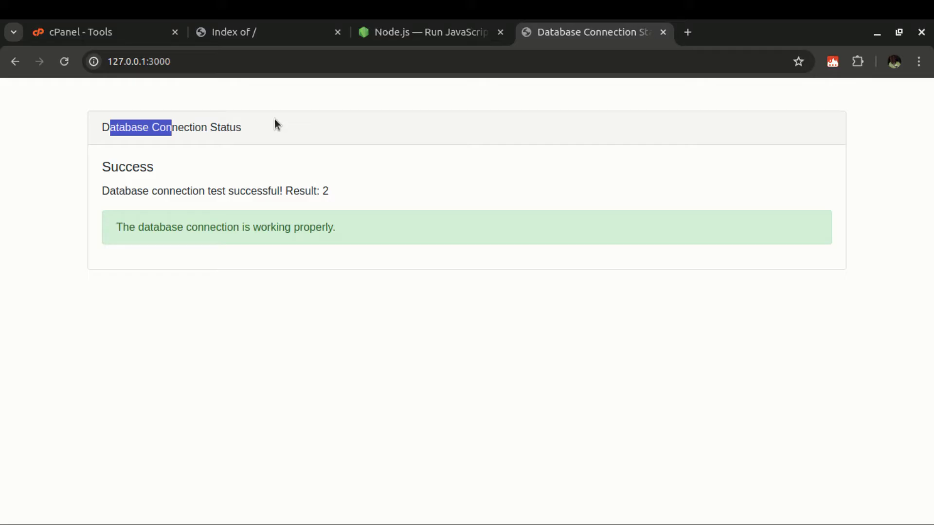
Step: View car.dtechnologys.com, currently an empty LiteSpeed 'Index of /' listing
click(260, 36)
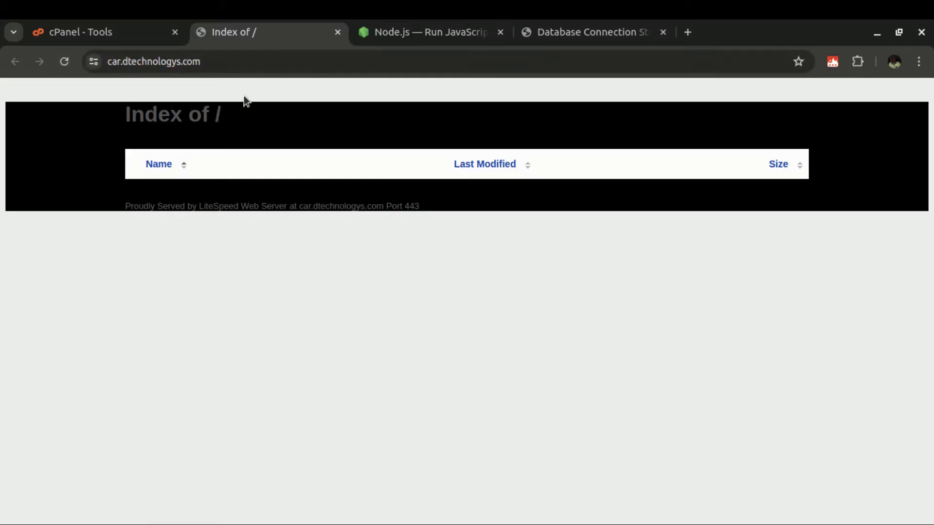
Step: Search cPanel tools for 'node' and open Setup Node.js App
click(101, 34)
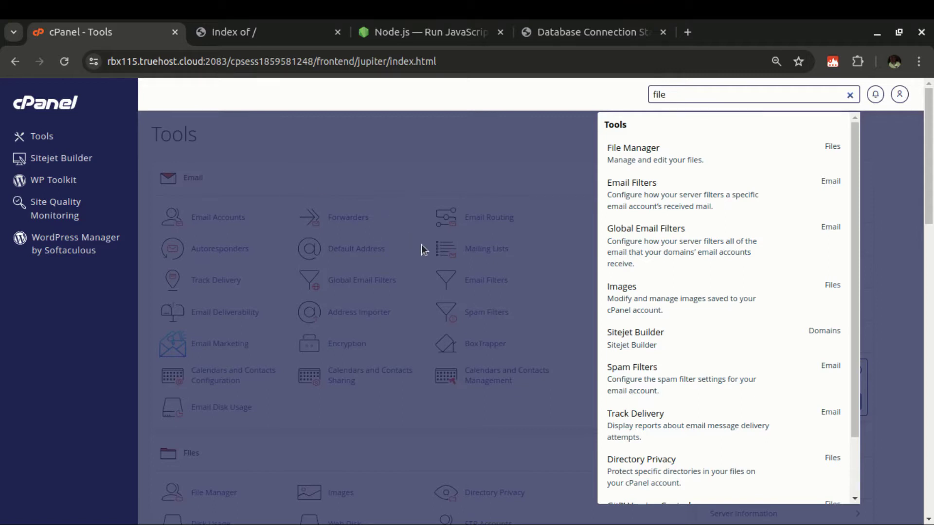
key(ctrl+a)
text(node)
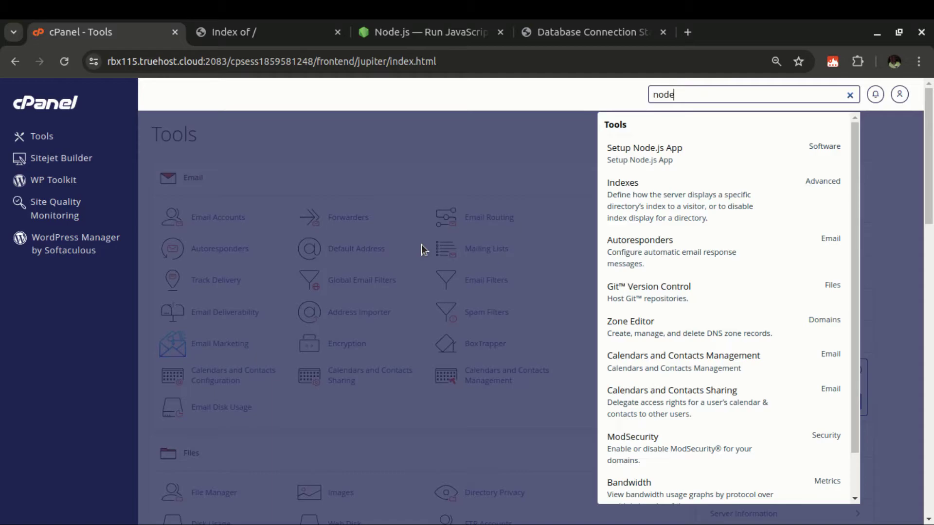
click(681, 152)
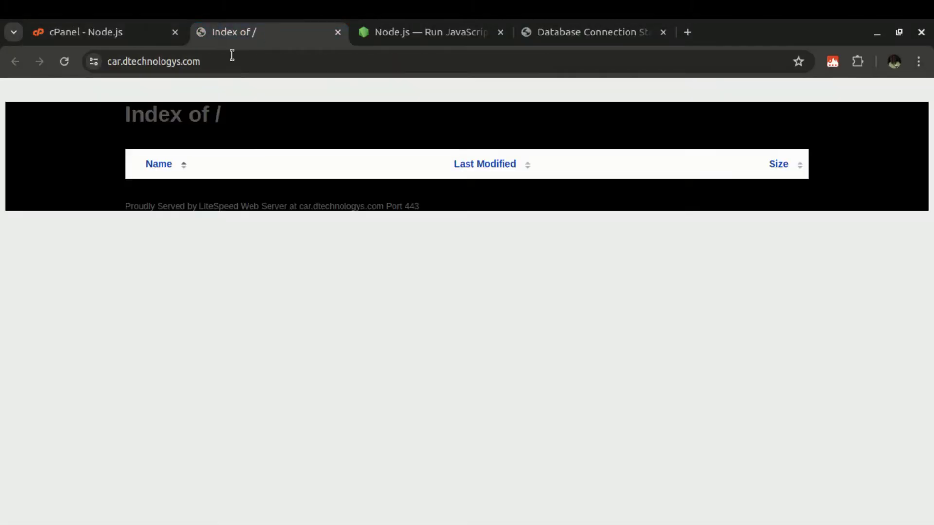
Step: Copy the car.dtechnologys.com subdomain name from the address bar
click(232, 55)
click(232, 56)
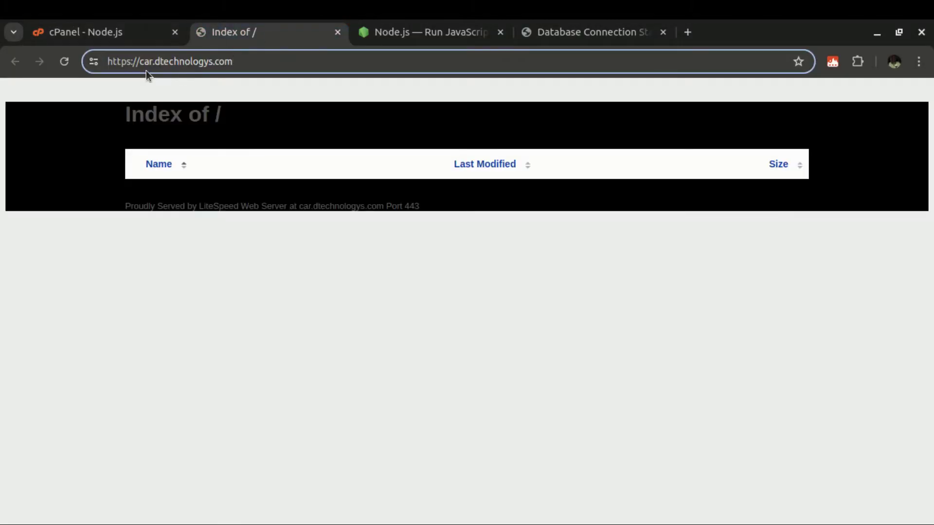
drag(141, 62, 238, 65)
key(ctrl+c)
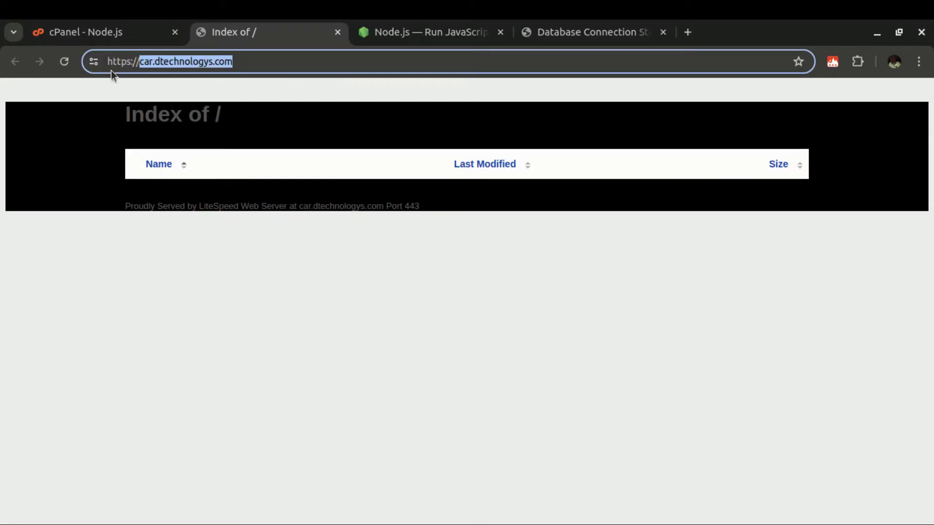
click(95, 34)
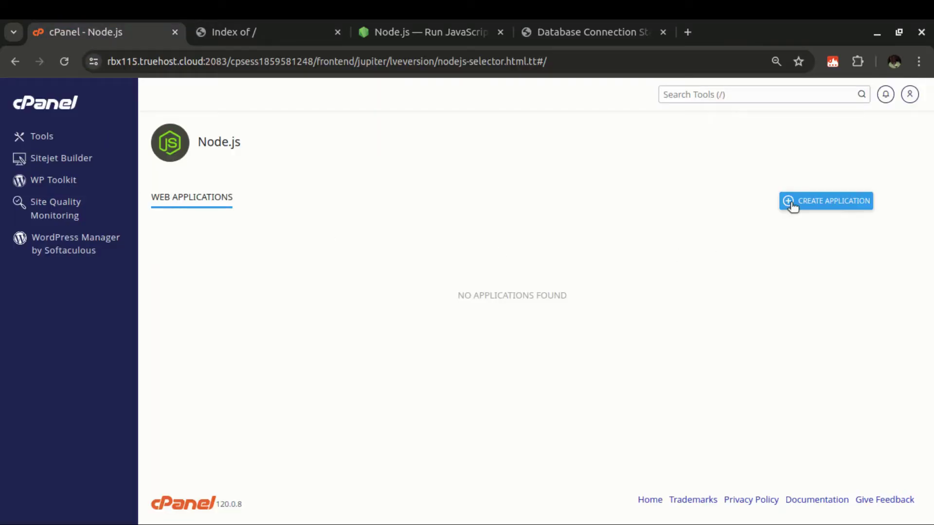
Step: Begin a new Node.js application with version 16.20.2 and Production application mode
click(823, 207)
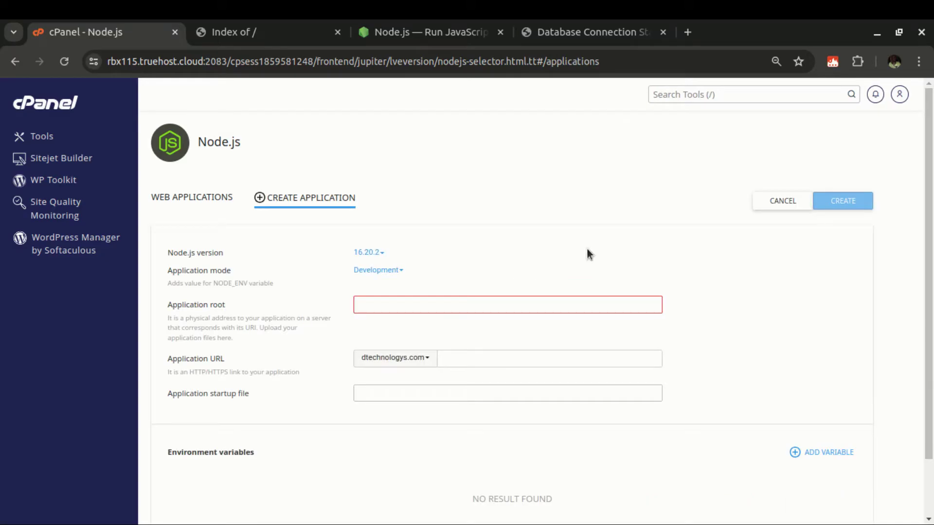
click(503, 309)
click(381, 253)
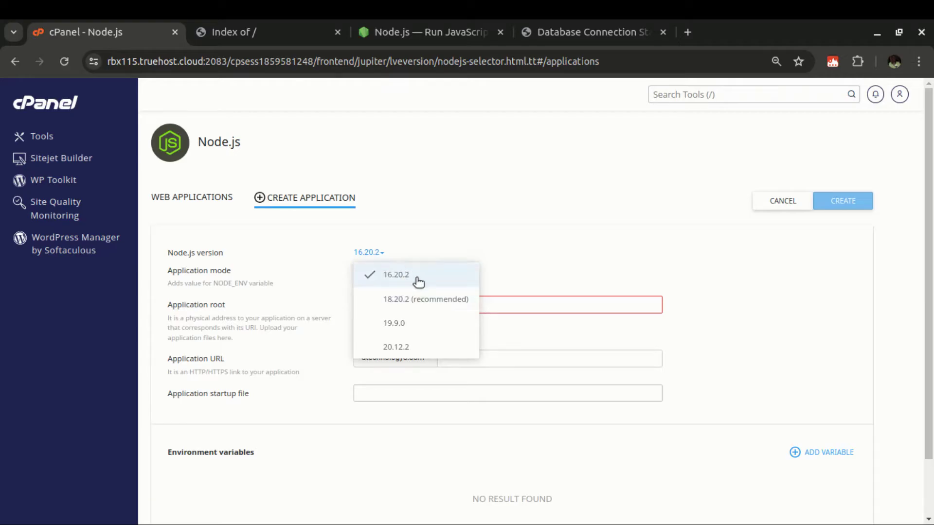
click(419, 217)
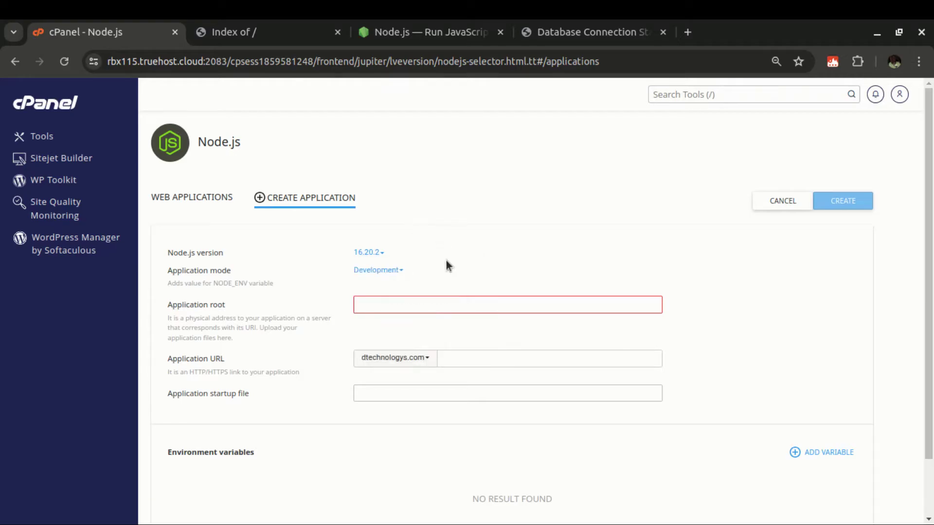
click(369, 271)
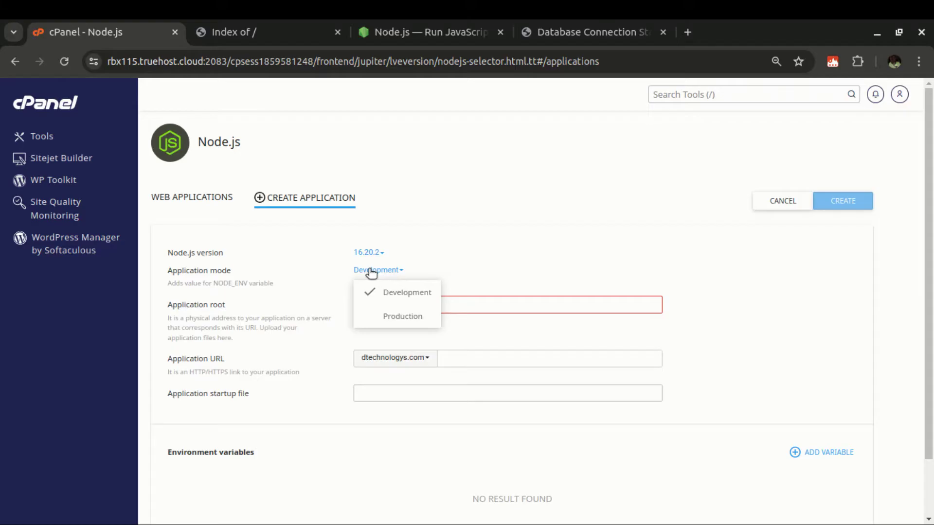
click(381, 319)
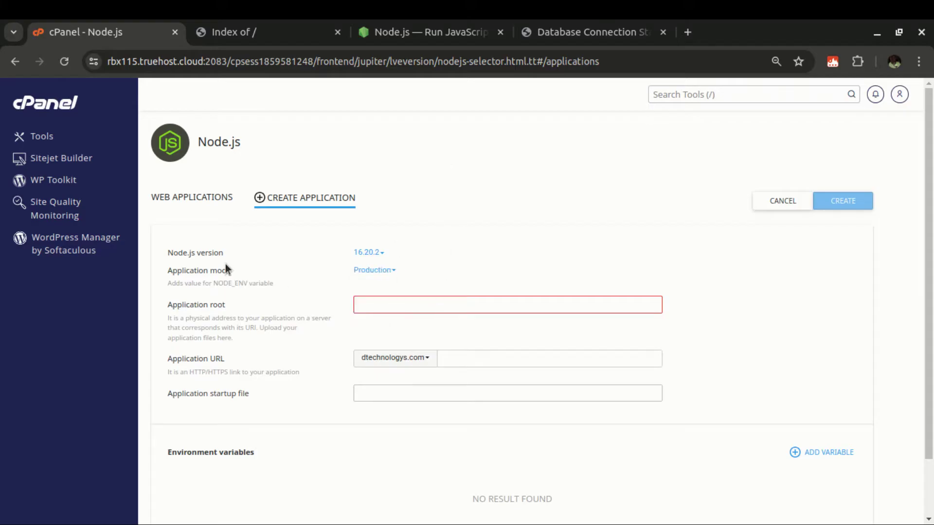
click(452, 303)
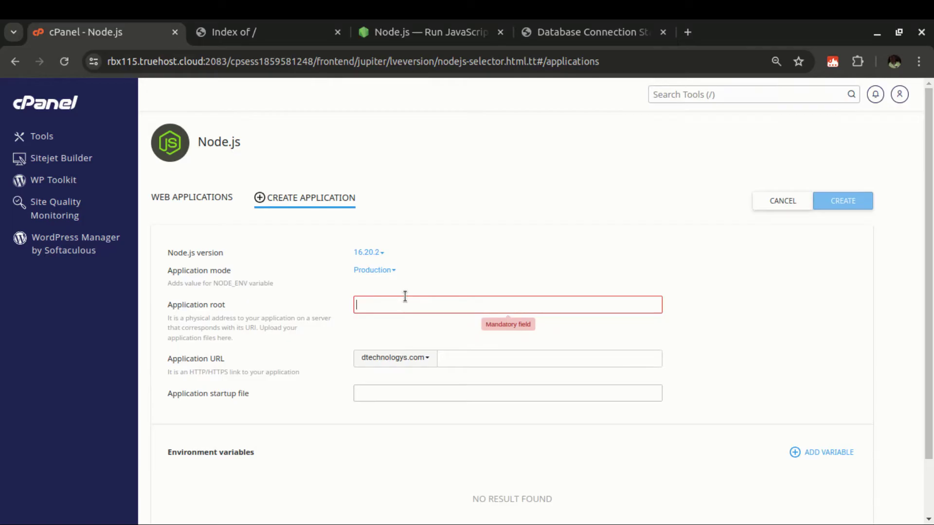
Step: Paste car.dtechnologys.com as the application root and choose it as the application URL domain
key(ctrl+v)
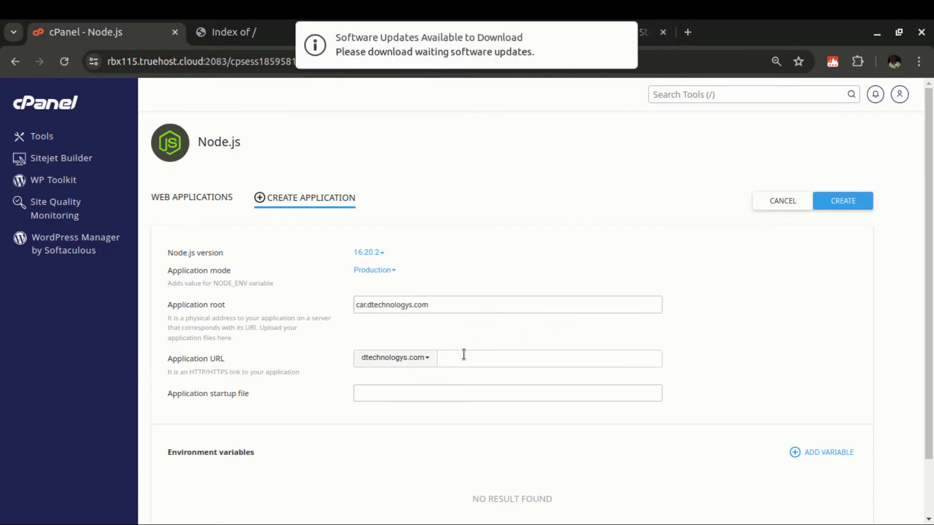
click(620, 37)
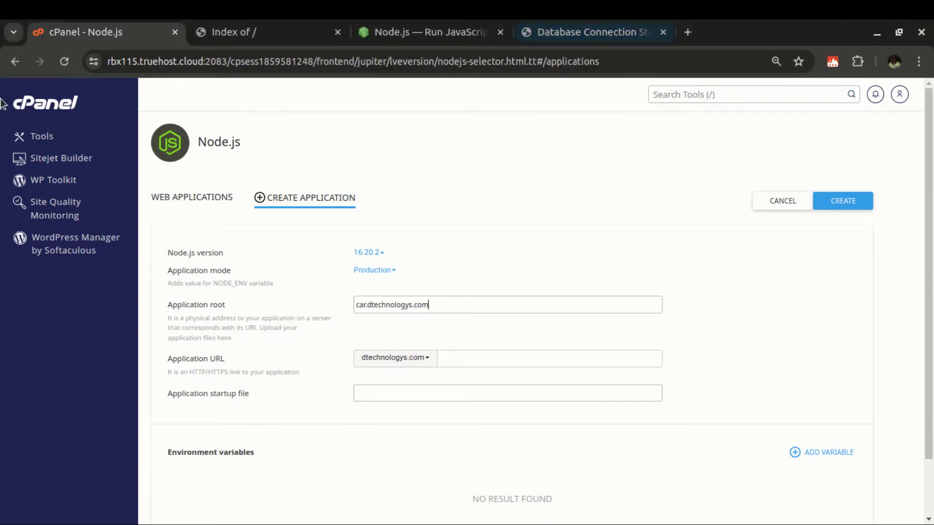
click(382, 358)
scroll(400, 406, down, 2)
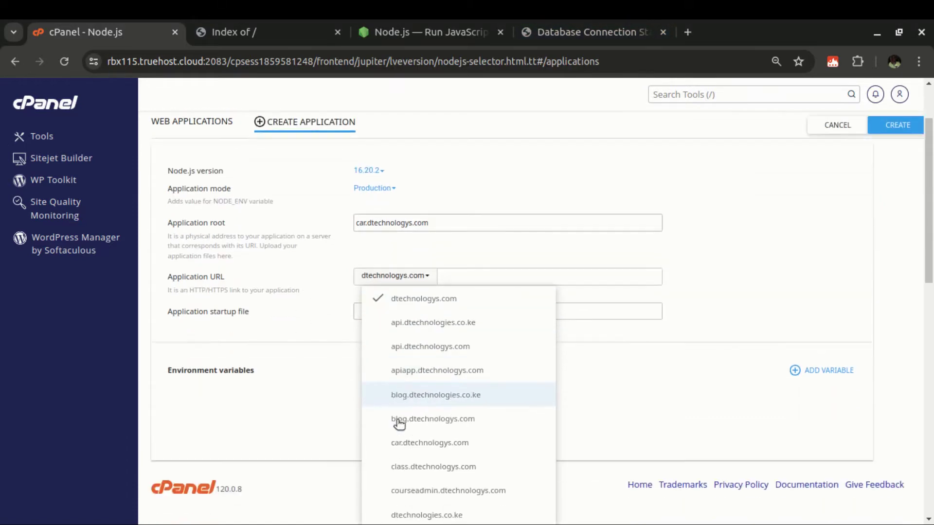
click(427, 452)
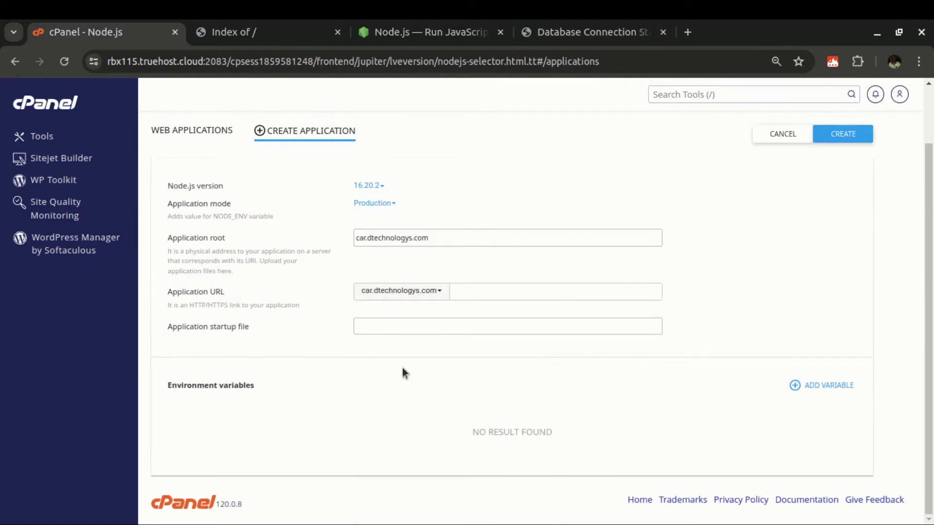
scroll(403, 369, up, 1)
scroll(387, 384, down, 1)
Step: Confirm in VS Code that the entry file is app.js, then return to the cPanel form
key(alt+Tab)
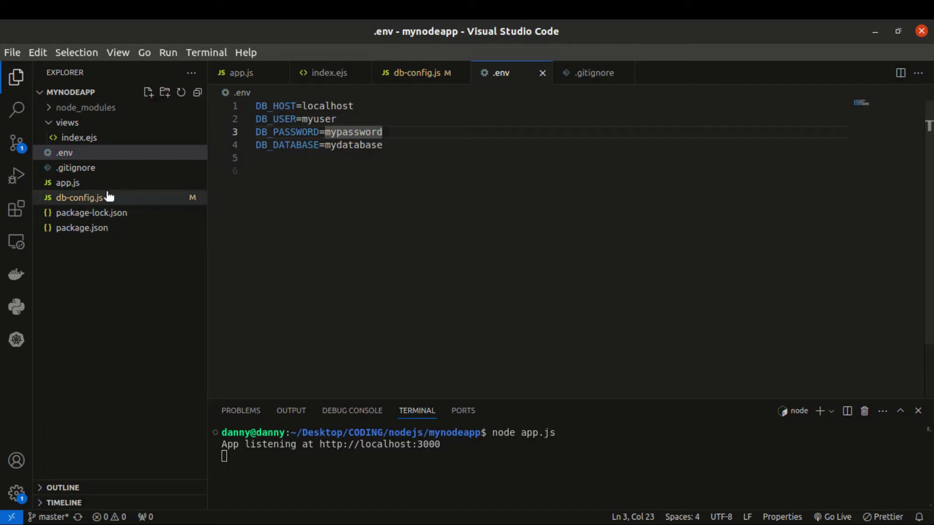
click(71, 188)
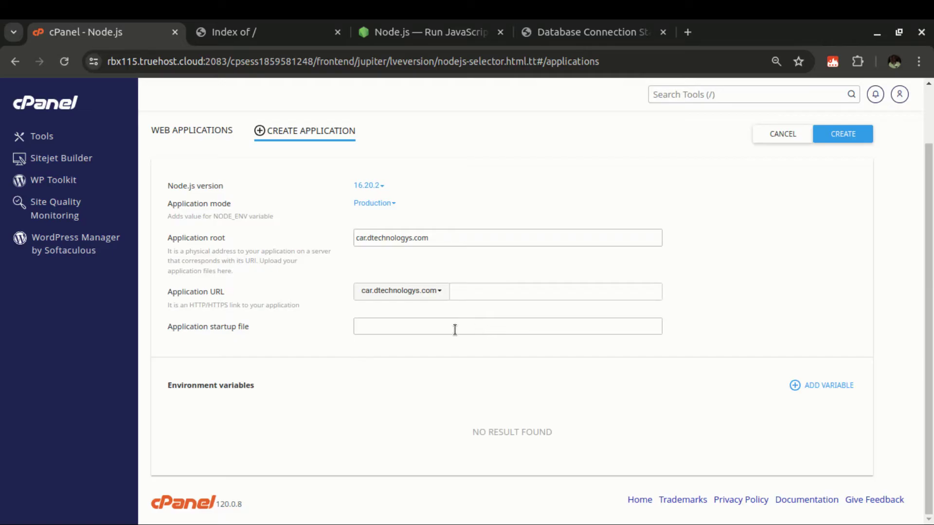
click(366, 331)
key(alt+Tab)
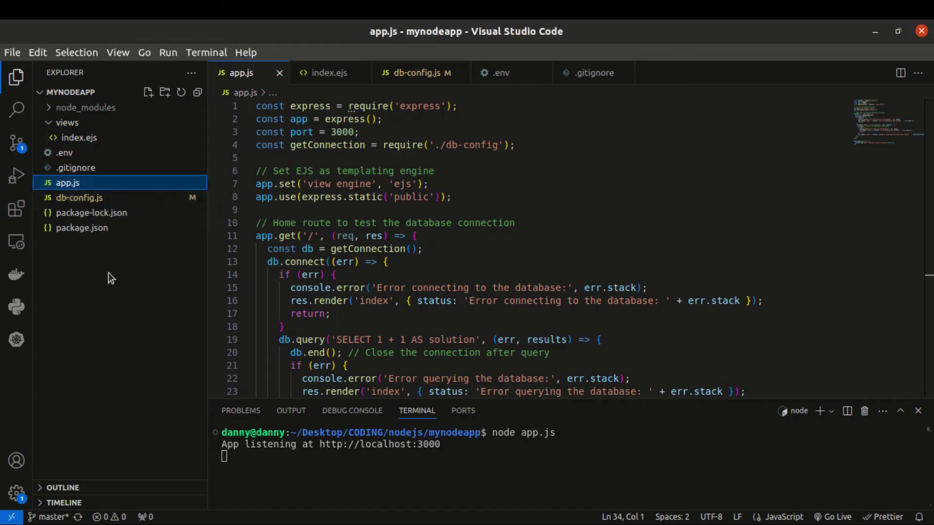
key(alt+Tab)
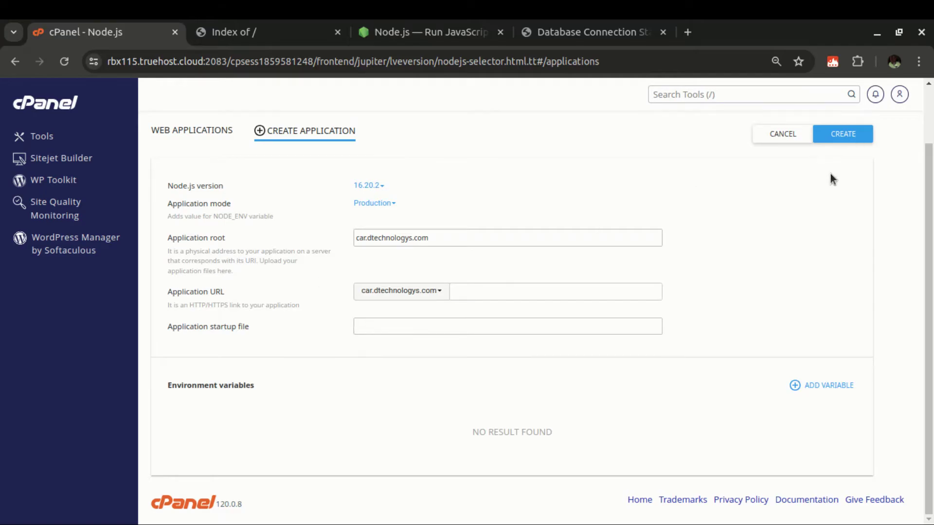
Step: Create the app and reload car.dtechnologys.com, which now shows 'It works! NodeJS 16.20.2'
click(849, 134)
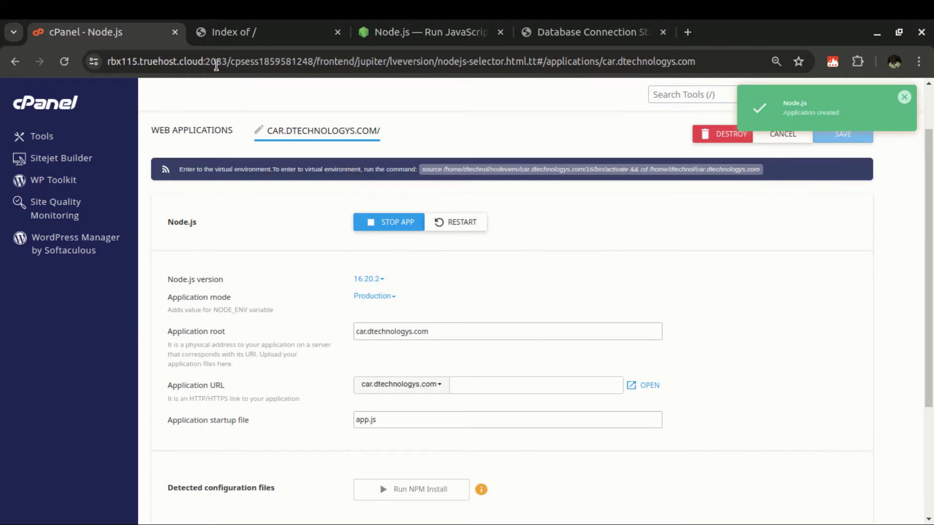
click(229, 32)
click(66, 62)
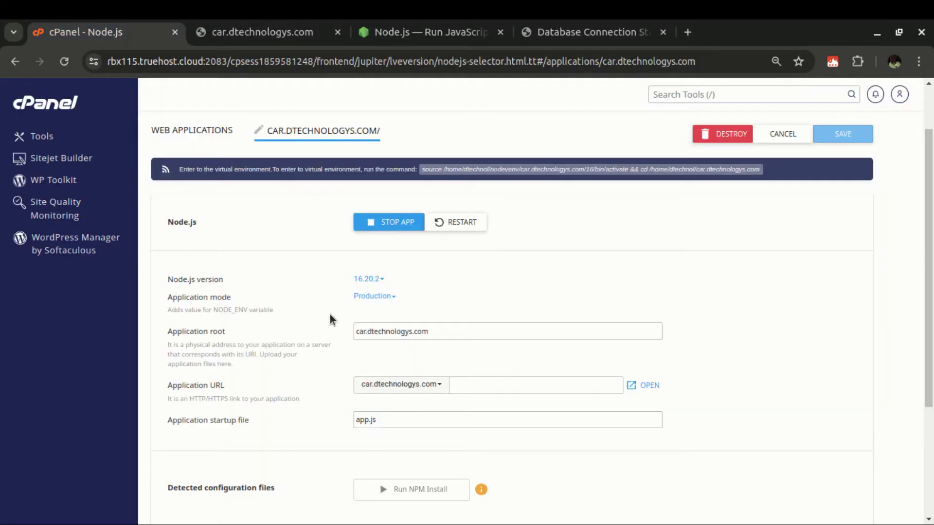
scroll(336, 341, down, 3)
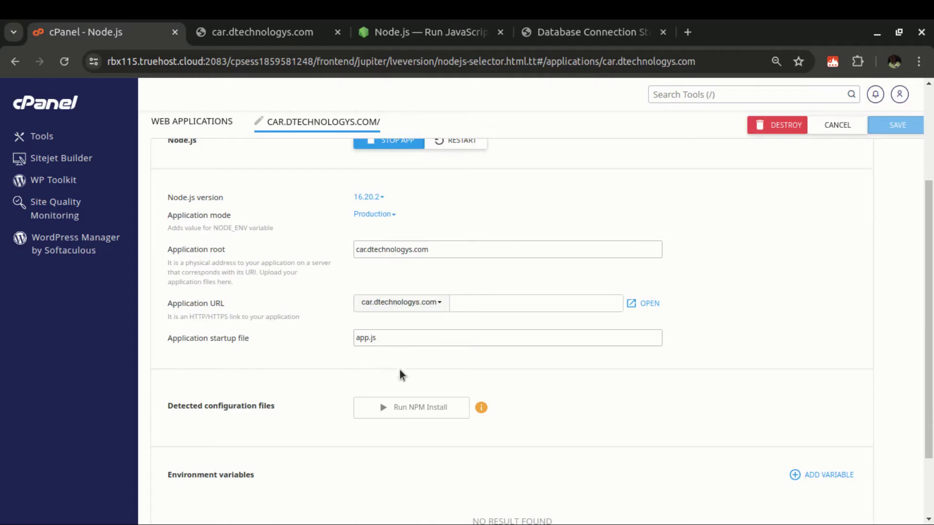
scroll(400, 375, down, 2)
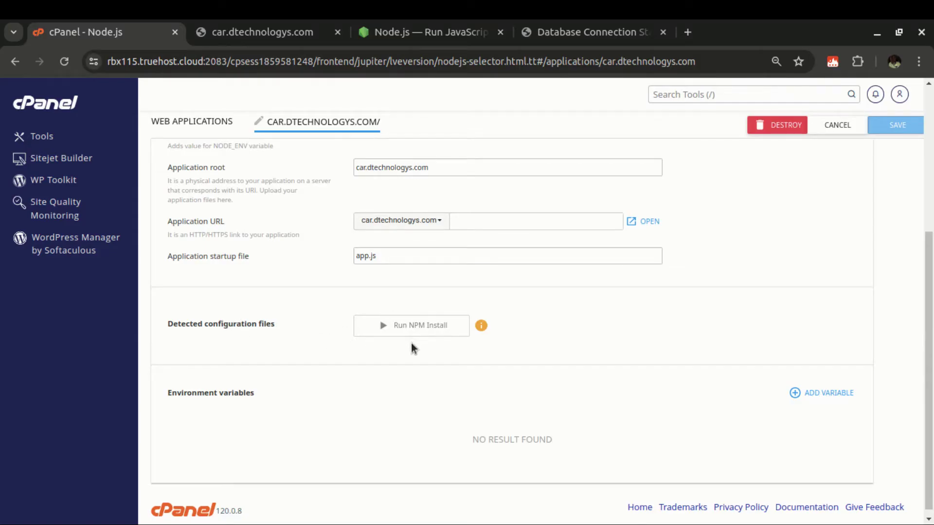
Step: Review the package.json dependencies in VS Code, then go back to the cPanel app settings
key(alt+Tab)
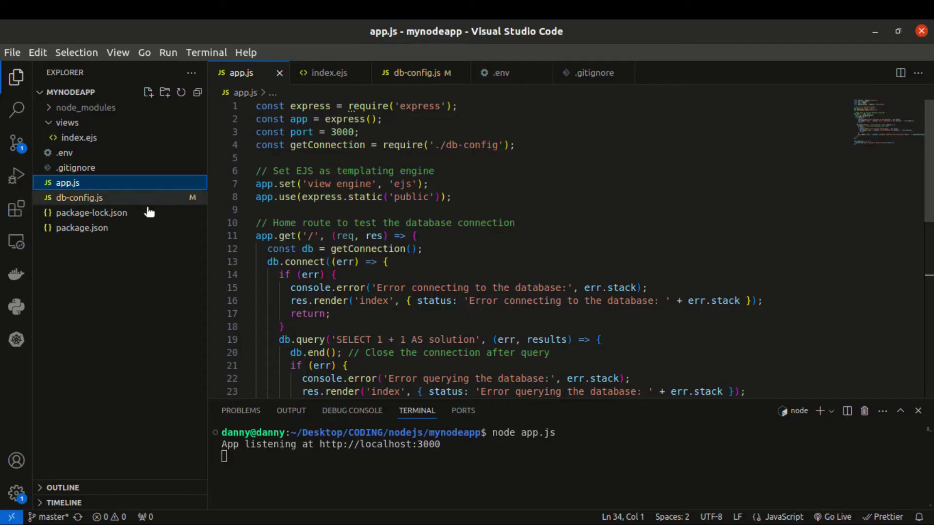
click(74, 226)
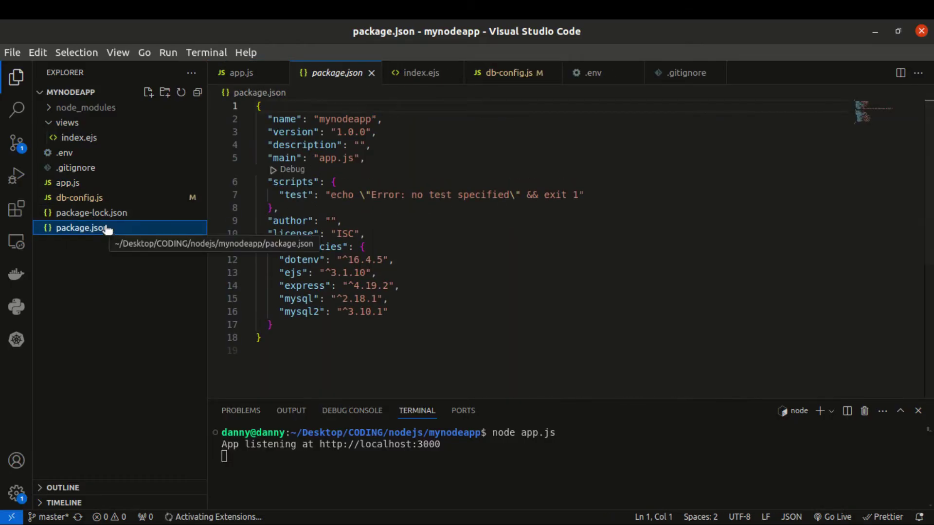
key(alt+Tab)
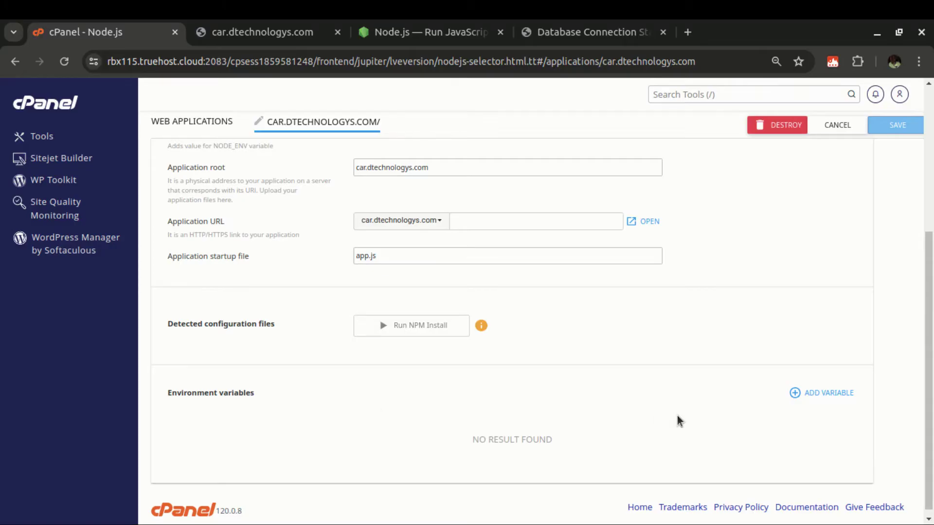
Step: Add a new environment variable row for the app, then discard it unsaved
click(820, 394)
click(242, 457)
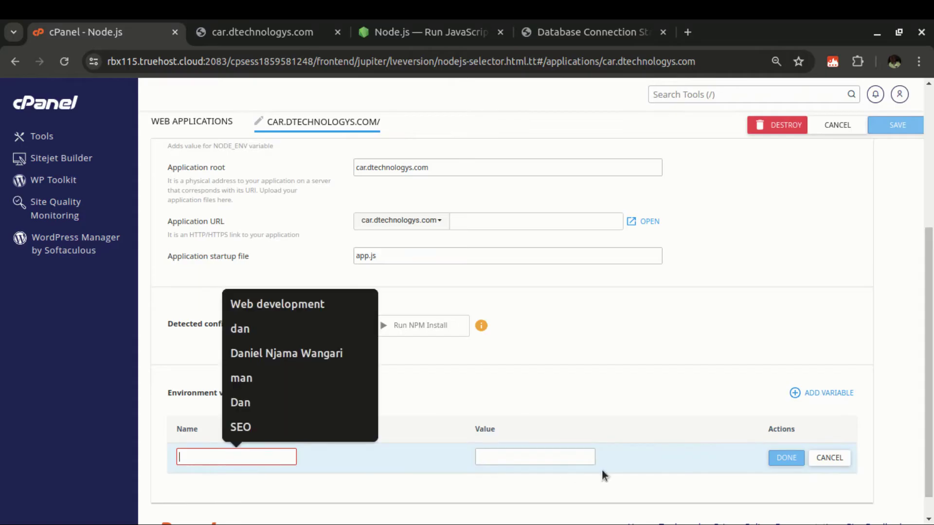
click(543, 455)
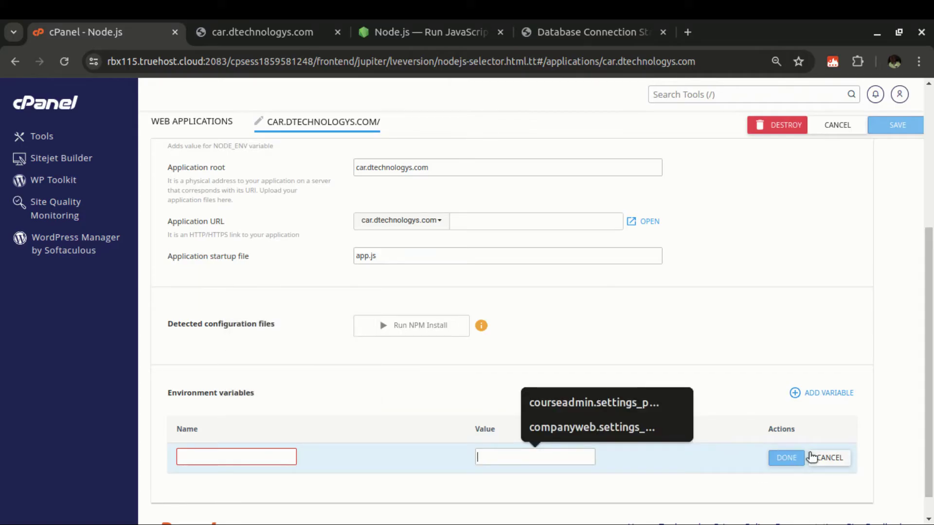
click(837, 458)
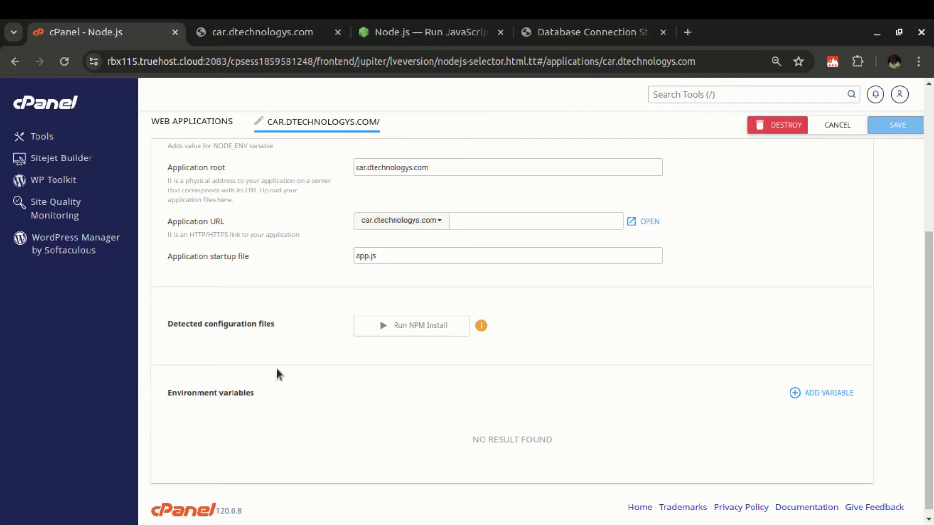
Step: Search cPanel's tools for 'file' and open File Manager
scroll(488, 244, up, 2)
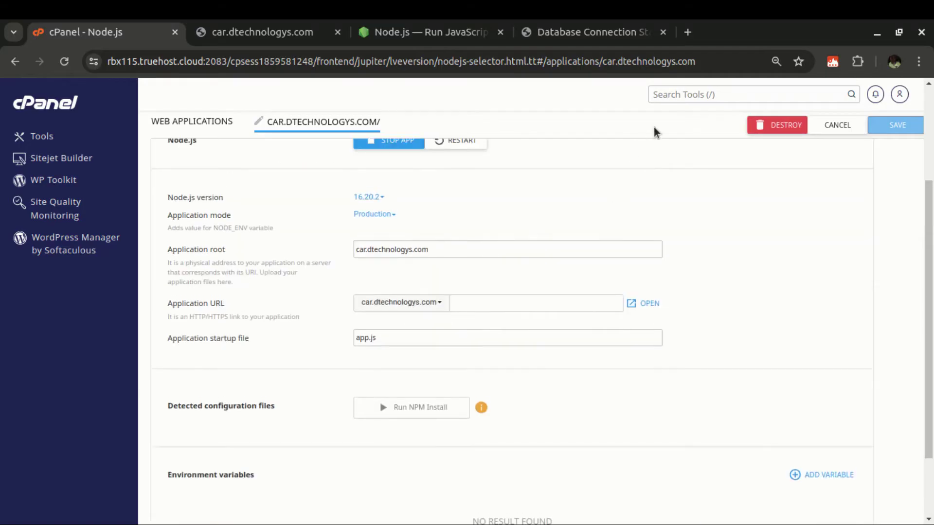
click(674, 95)
text(file)
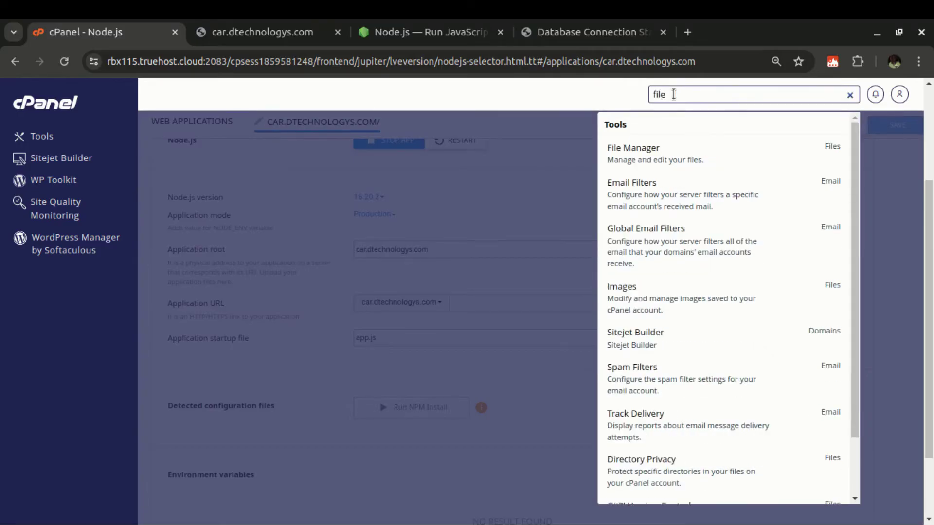
click(631, 149)
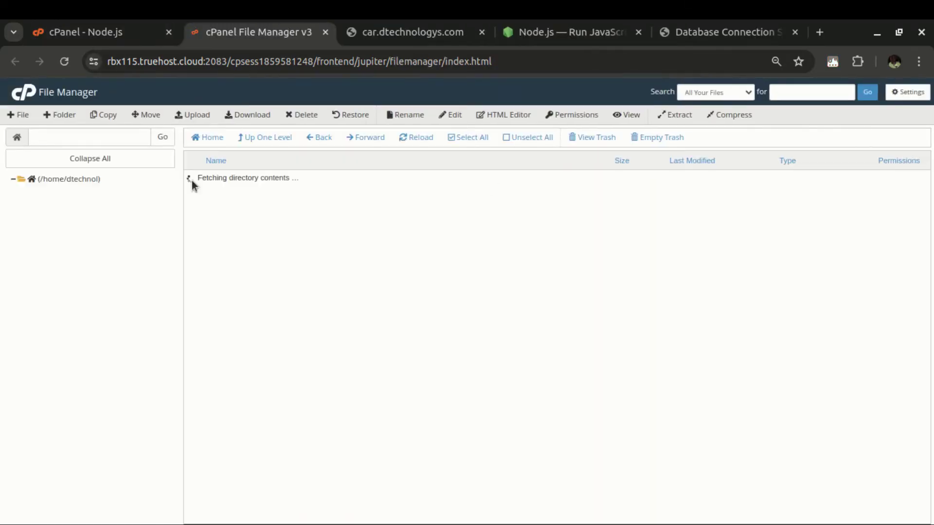
Step: Paste the car.dtechnologys.com path and open that folder, listing public, tmp and app.js
click(93, 136)
text(car.dtechnologys.com)
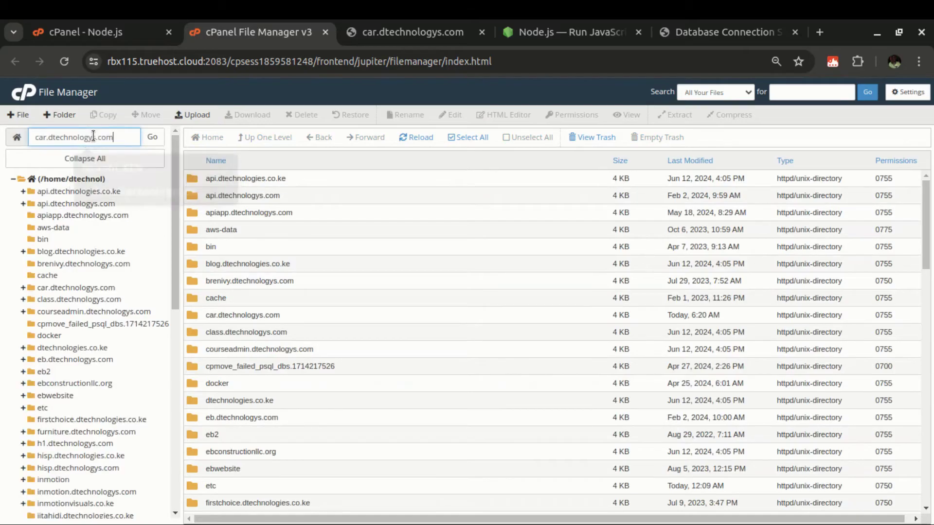
click(115, 32)
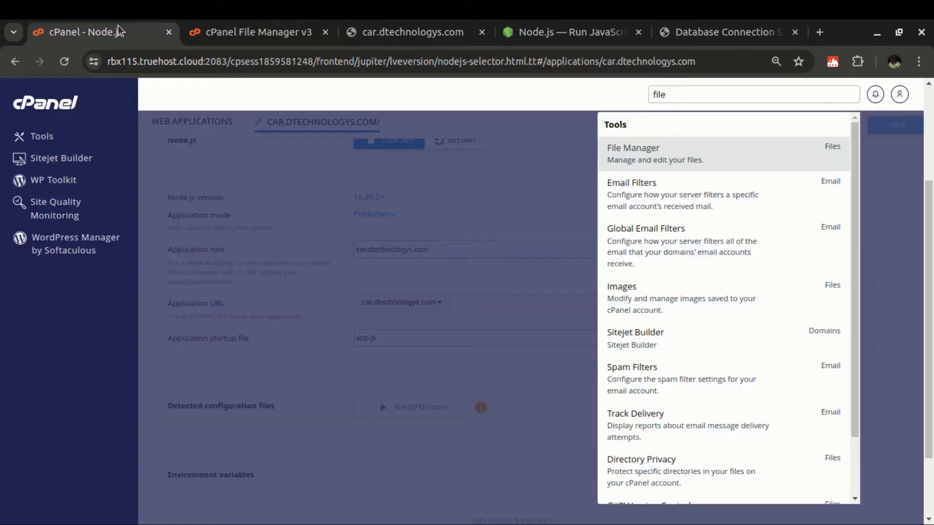
click(480, 223)
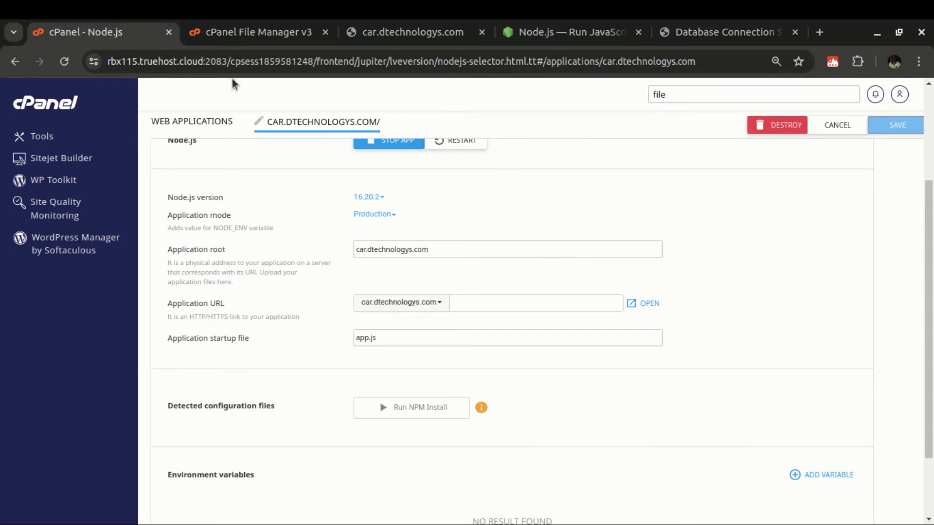
click(241, 31)
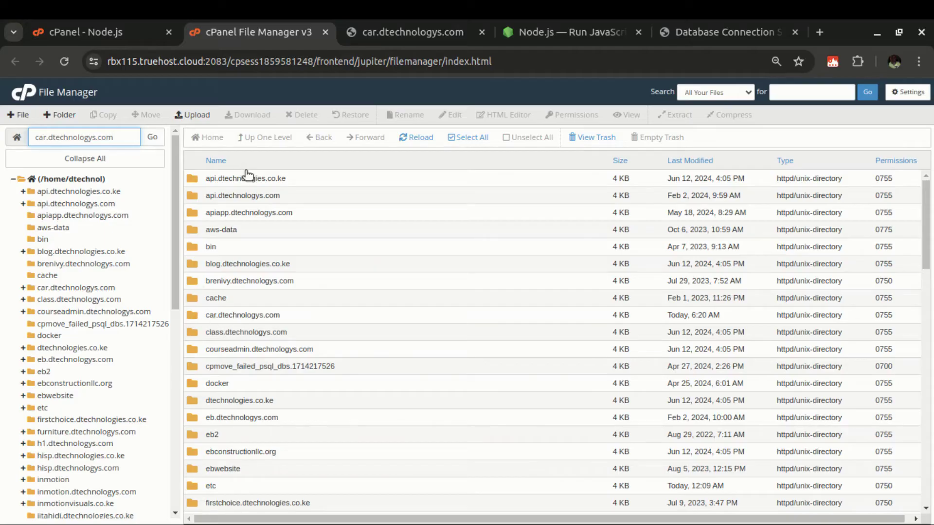
double_click(192, 316)
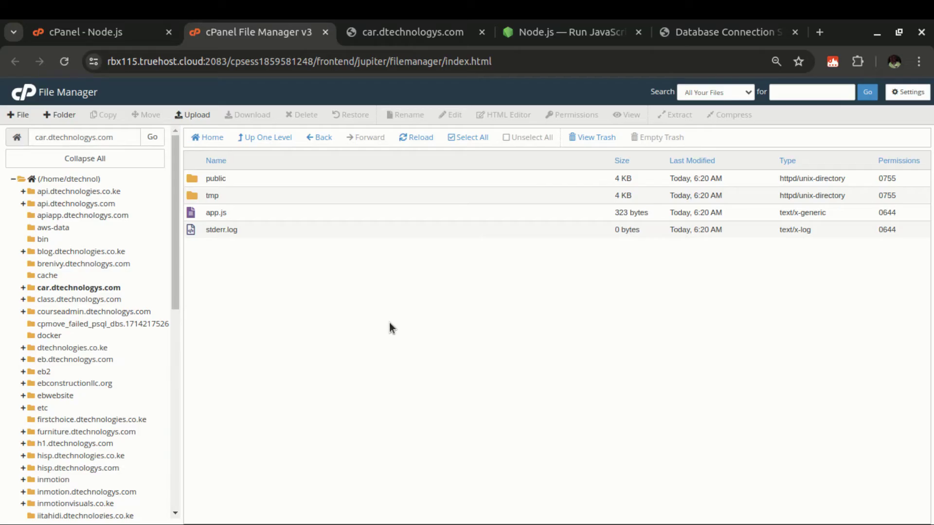
key(alt+Tab)
key(alt+Tab)
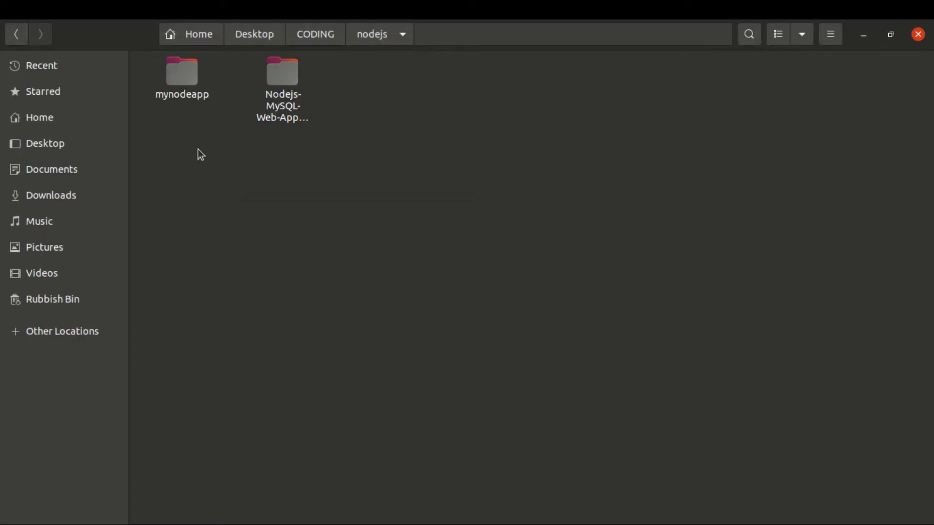
Step: Compress the mynodeapp folder into mynodeapp.zip in GNOME Files, then return to the browser
click(208, 91)
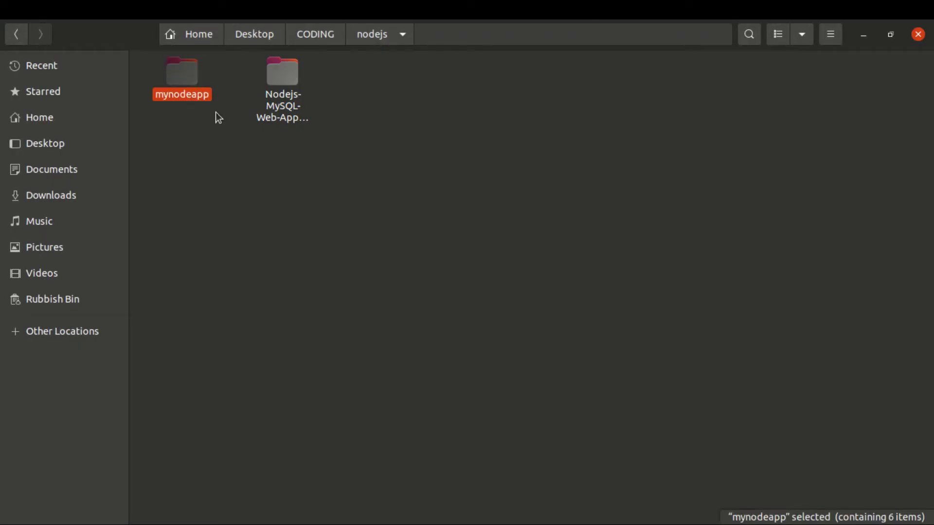
double_click(178, 81)
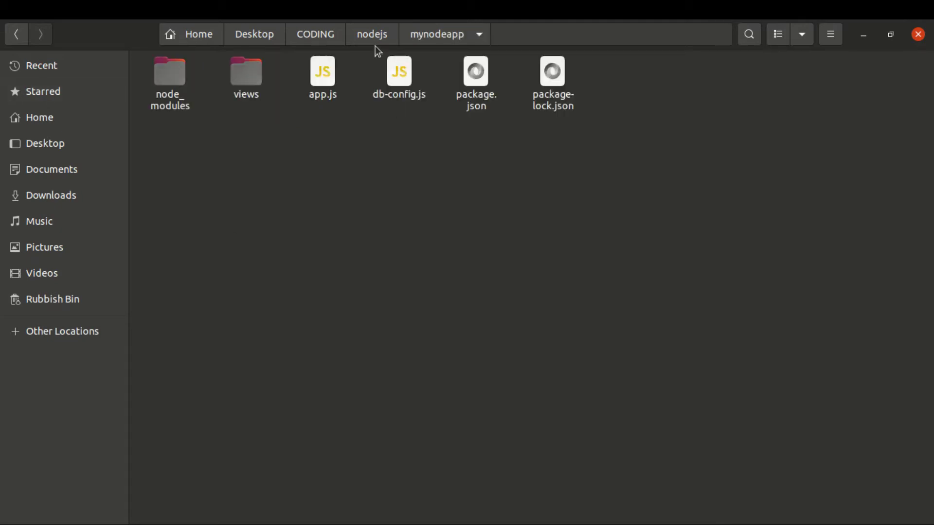
click(375, 37)
right_click(182, 77)
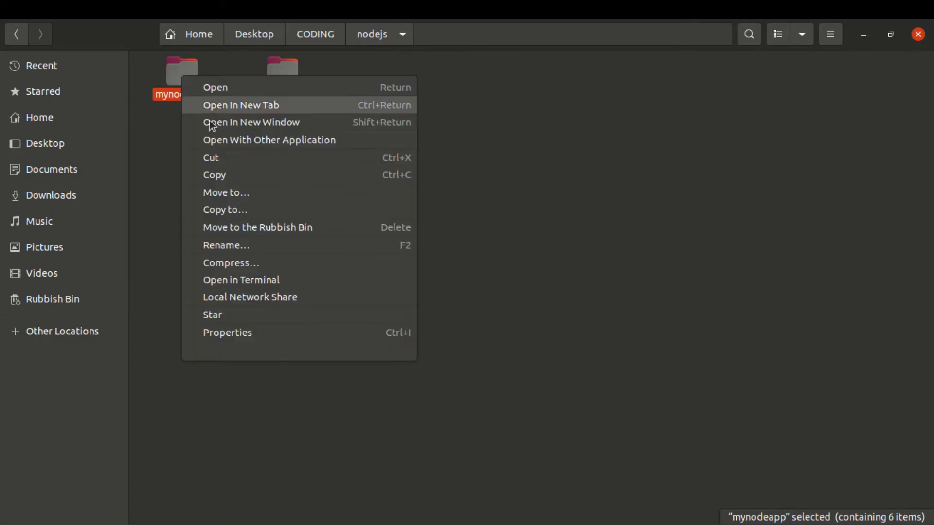
click(242, 263)
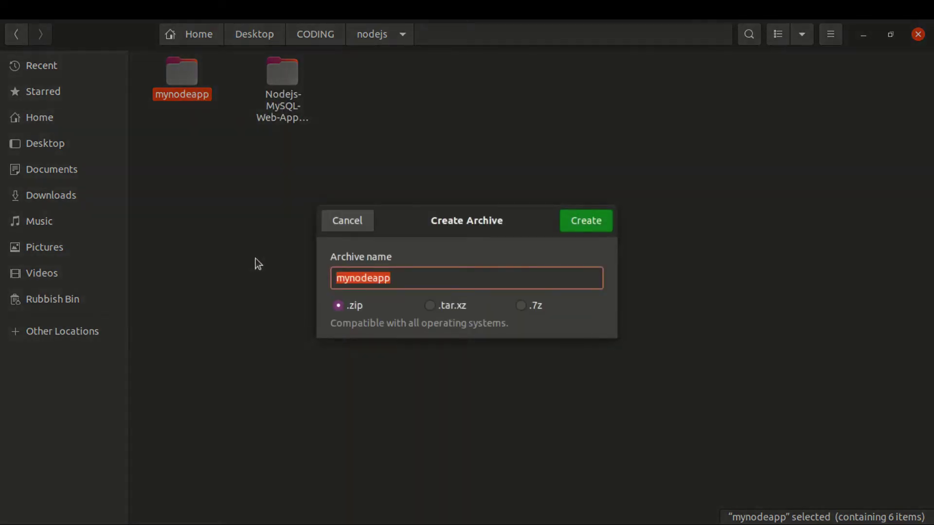
click(590, 222)
click(360, 94)
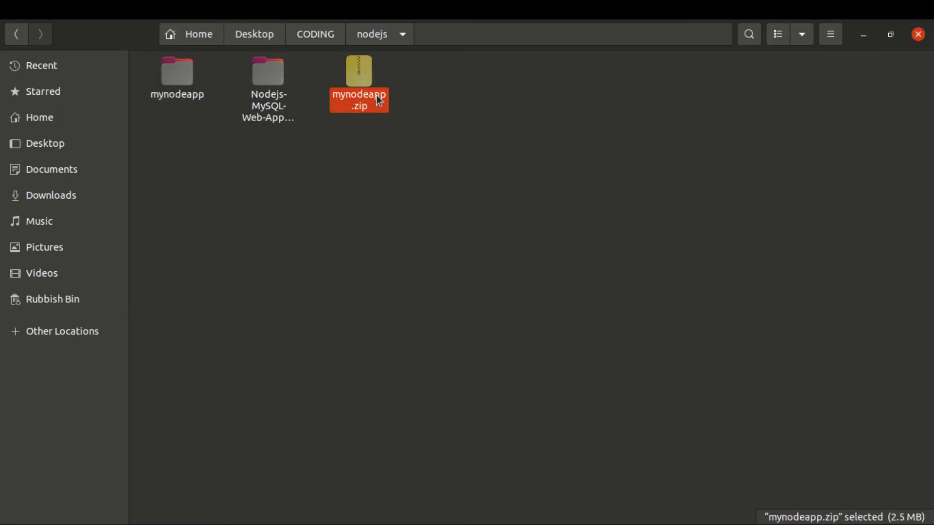
key(alt+Tab)
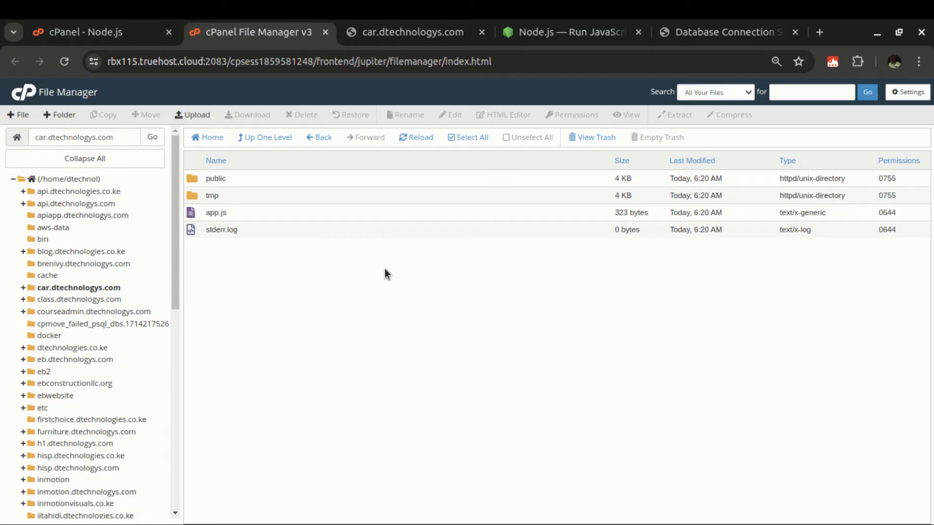
Step: Upload mynodeapp.zip from Desktop > CODING > nodejs into car.dtechnologys.com, then go back to the listing
click(194, 116)
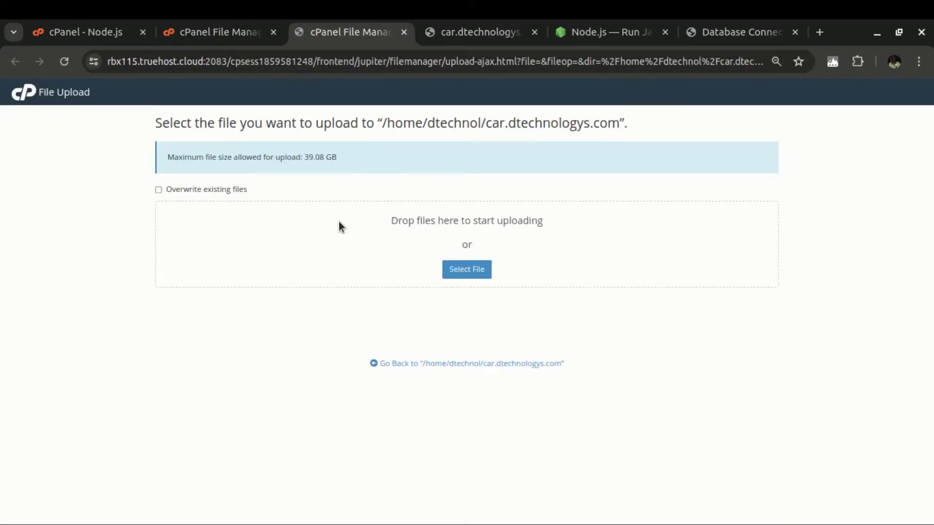
click(466, 274)
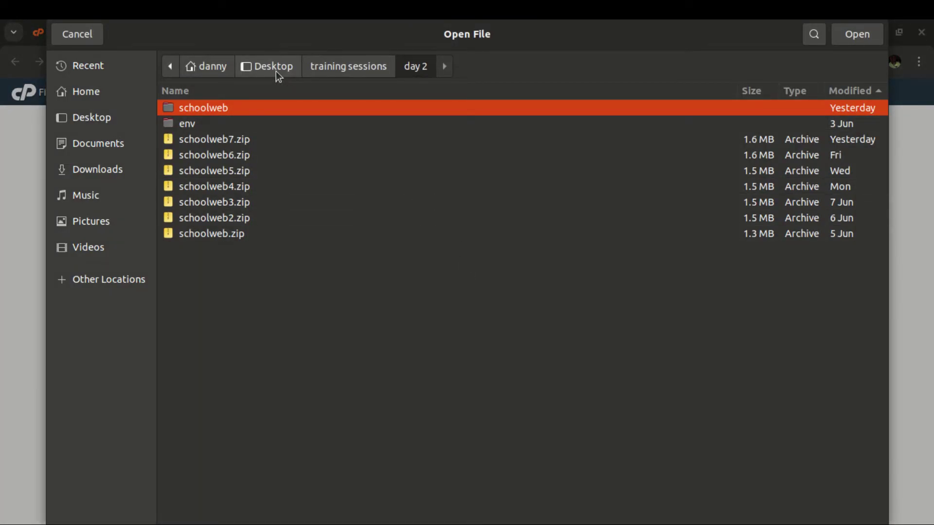
click(276, 71)
click(219, 110)
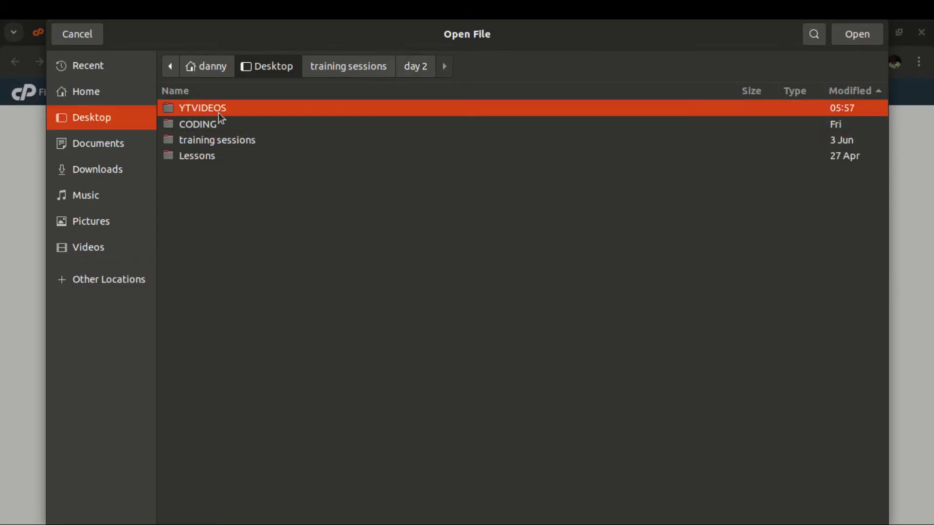
double_click(209, 125)
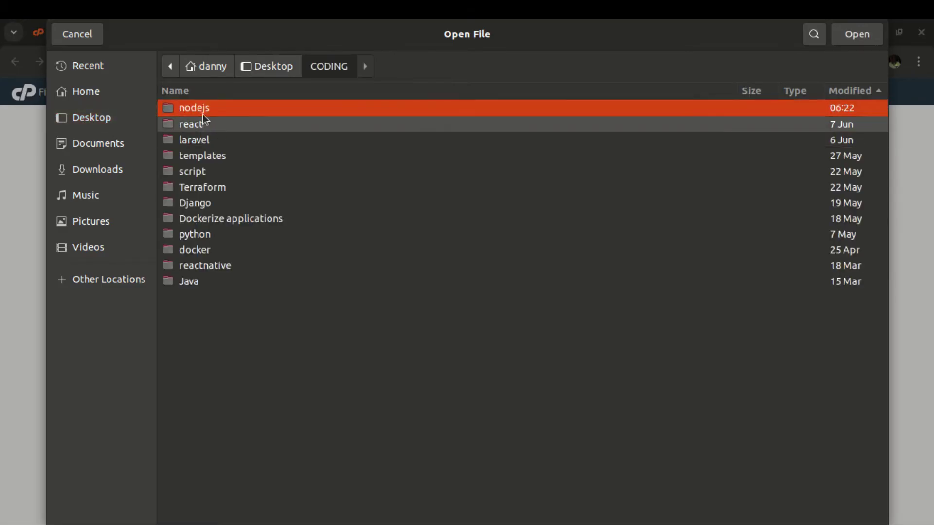
double_click(203, 109)
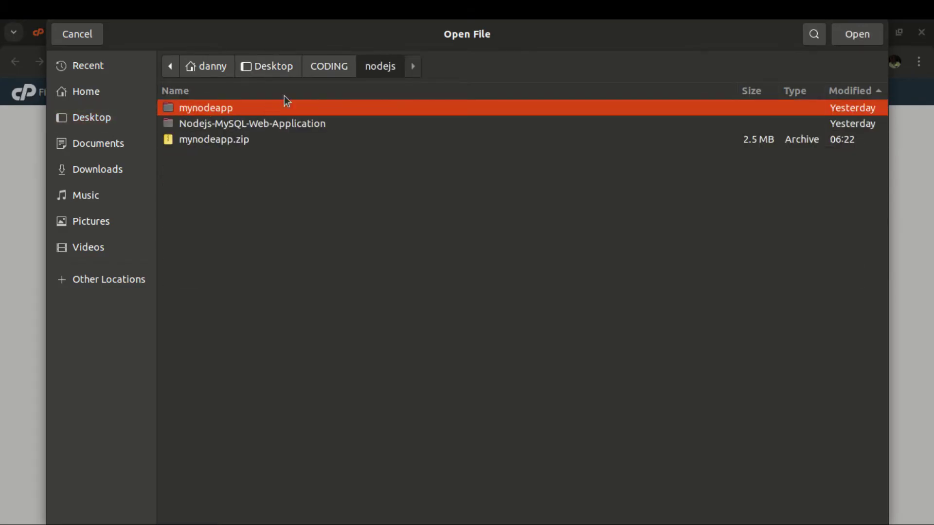
click(205, 141)
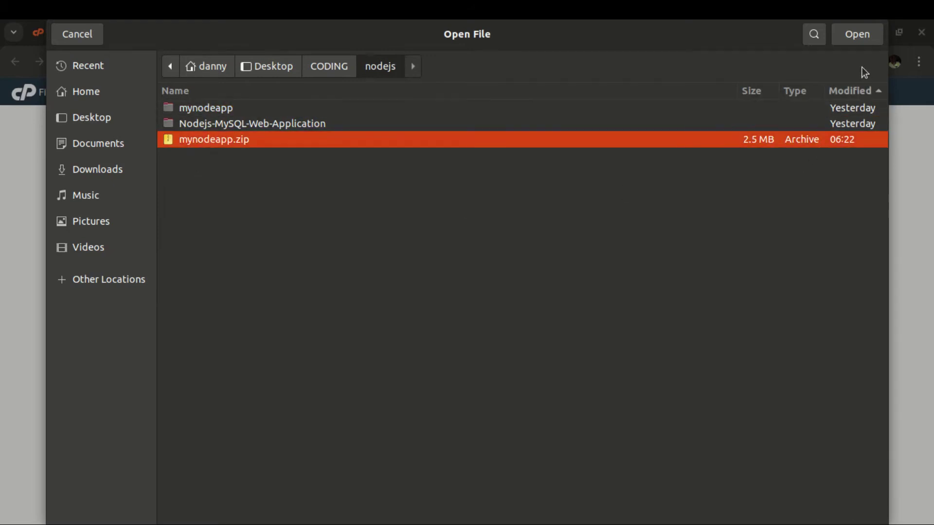
click(860, 38)
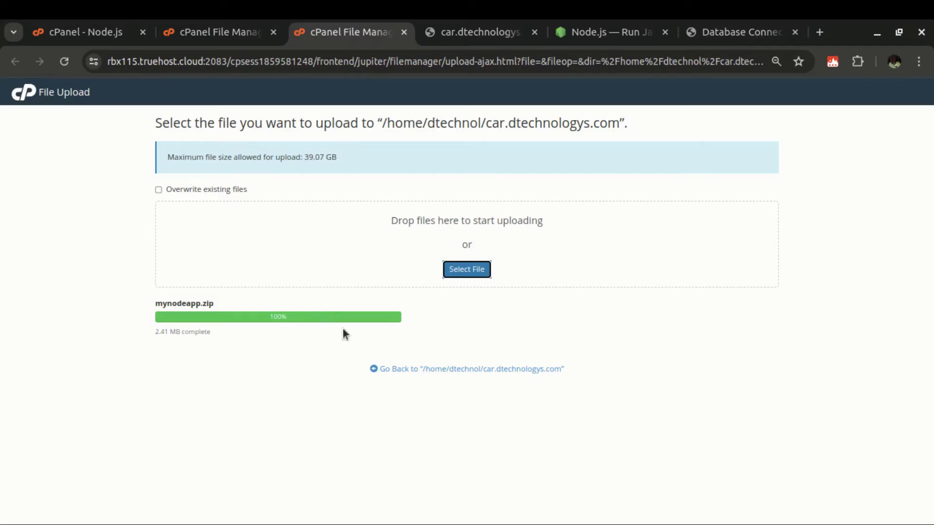
click(433, 369)
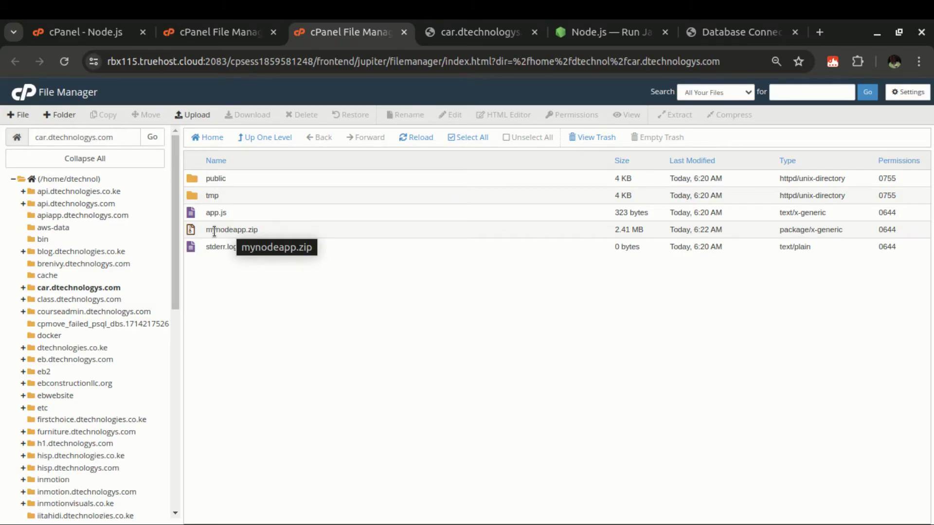
Step: Extract mynodeapp.zip into /car.dtechnologys.com and close the extraction results
right_click(215, 234)
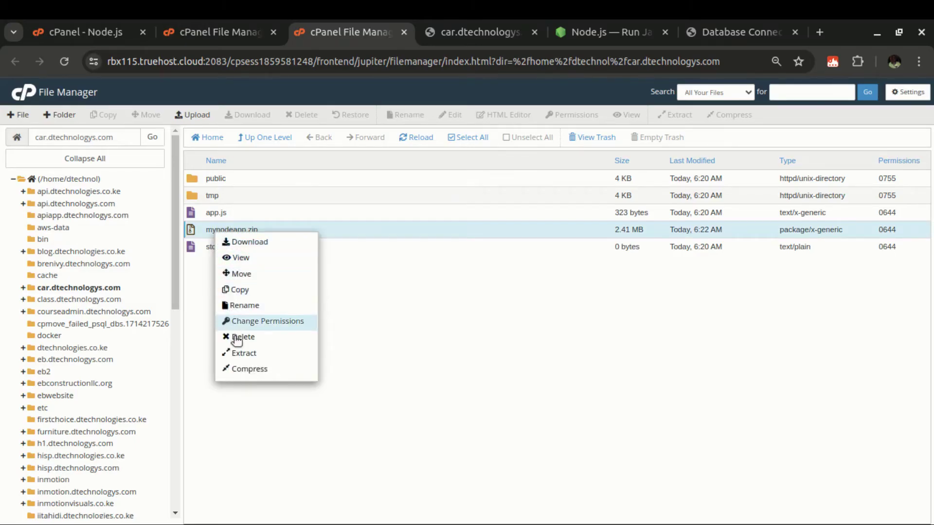
click(245, 354)
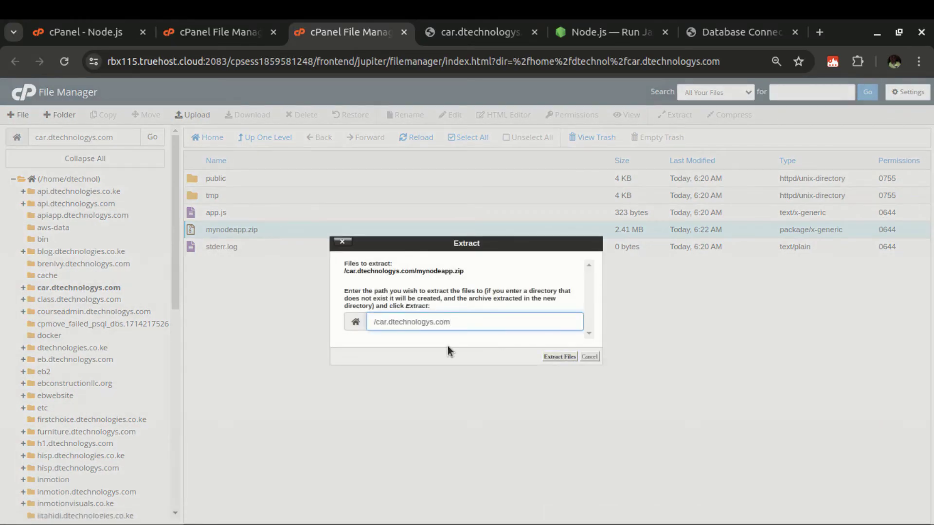
click(552, 357)
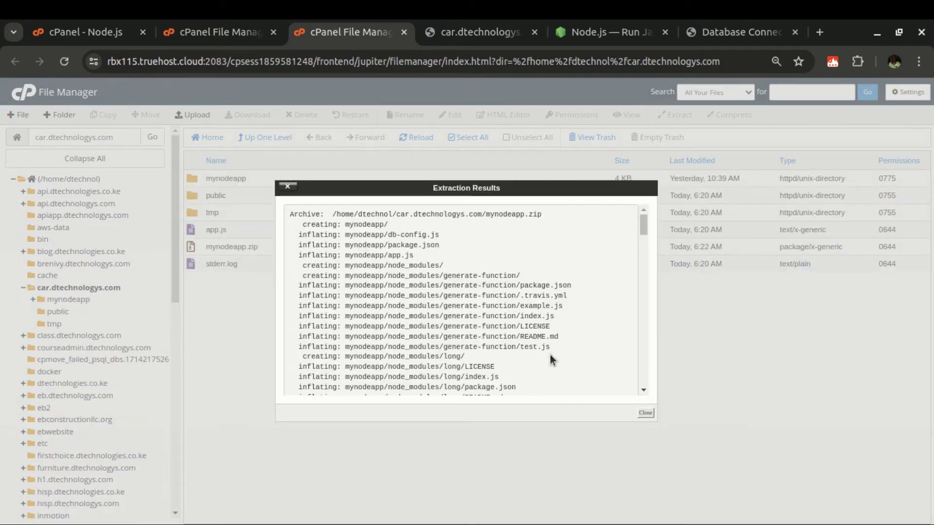
click(647, 413)
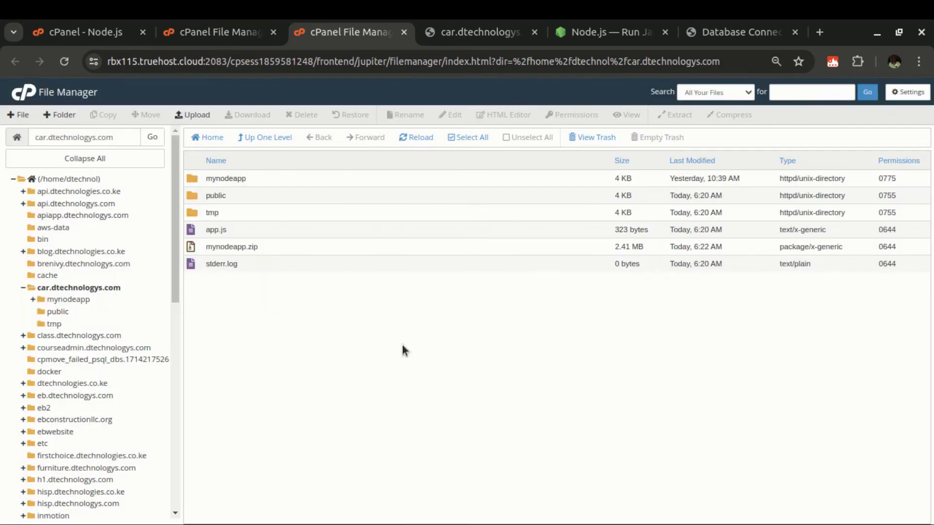
Step: Move all of mynodeapp's contents to /car.dtechnologys.com and go up to that folder
click(191, 179)
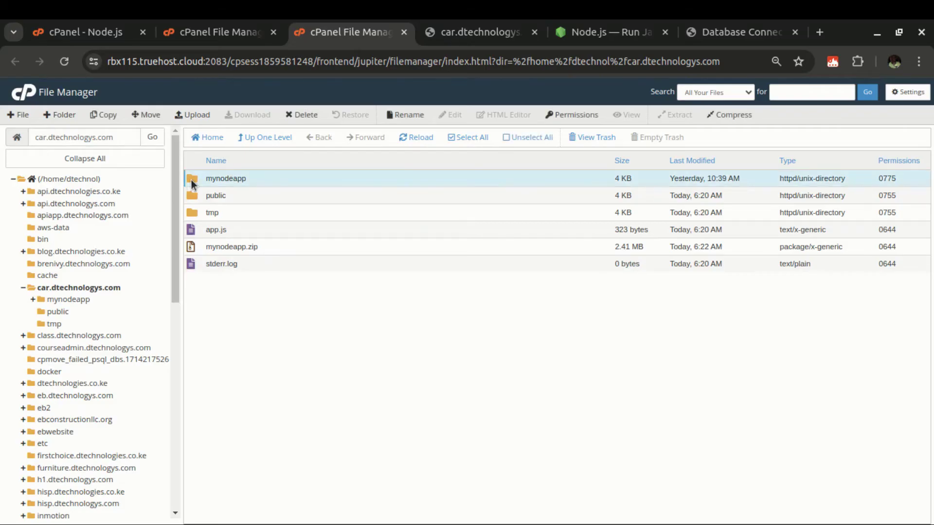
double_click(191, 179)
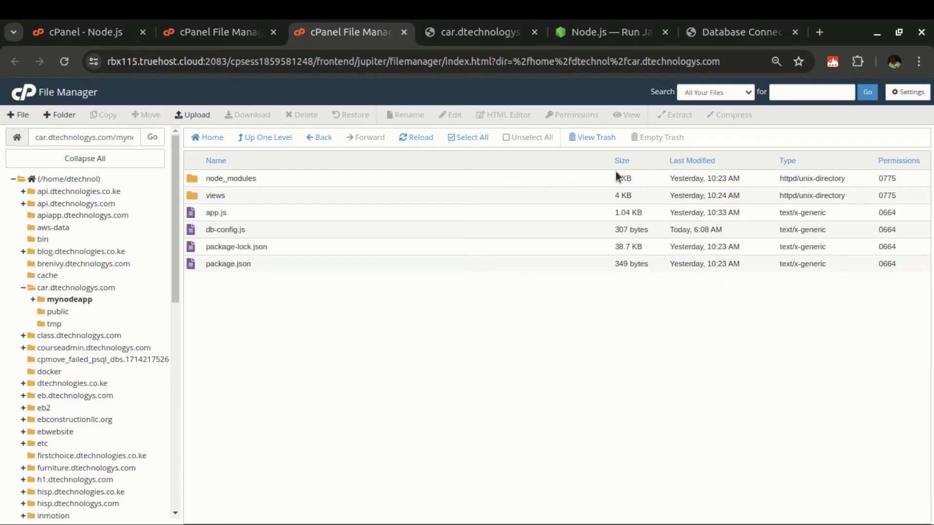
click(461, 138)
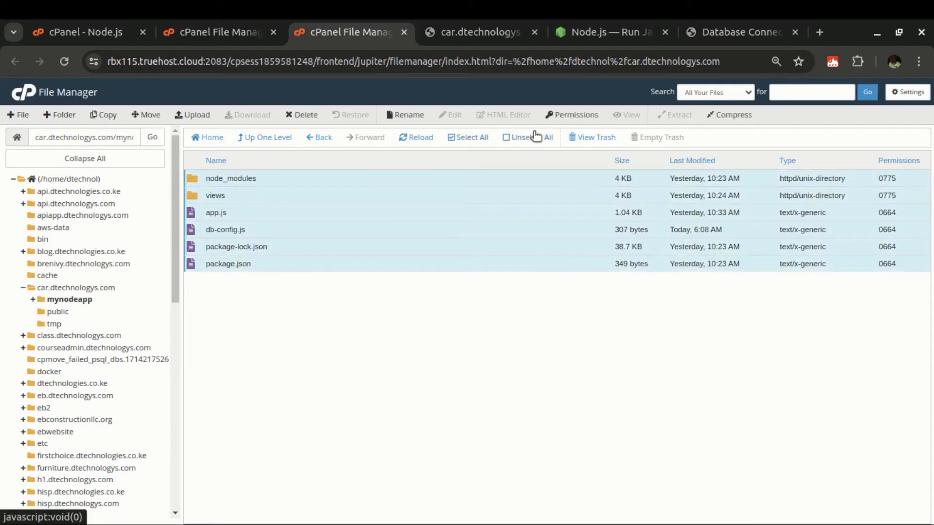
click(160, 119)
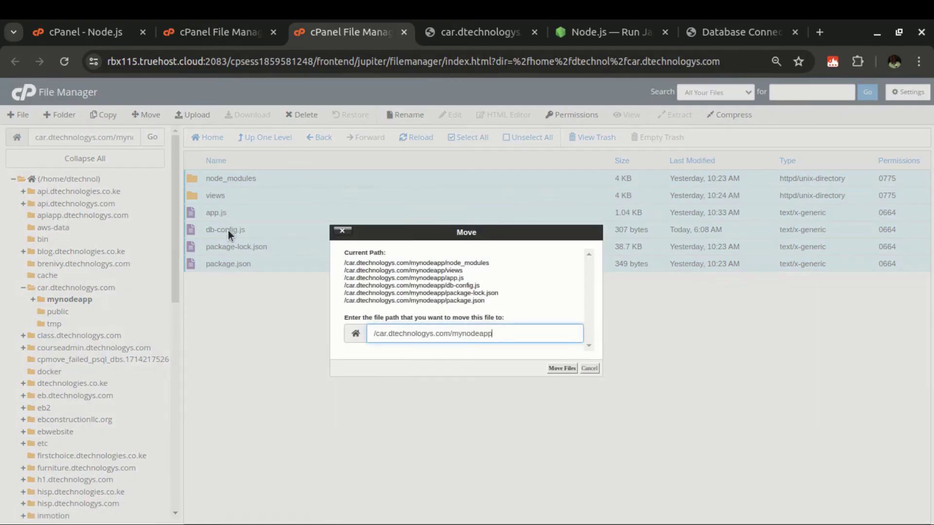
key(BackSpace)
key(BackSpace)
key(BackSpace)
key(BackSpace)
key(BackSpace)
key(BackSpace)
key(BackSpace)
key(BackSpace)
key(BackSpace)
key(BackSpace)
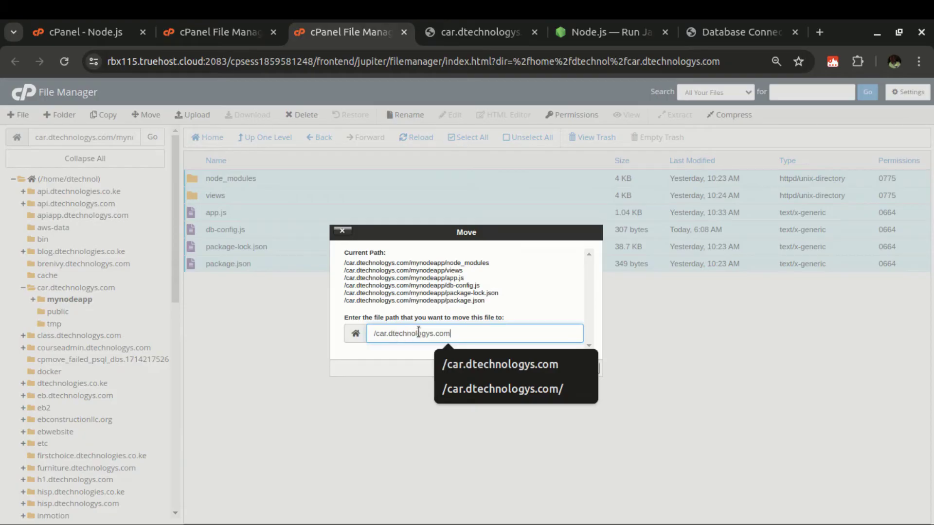
click(407, 348)
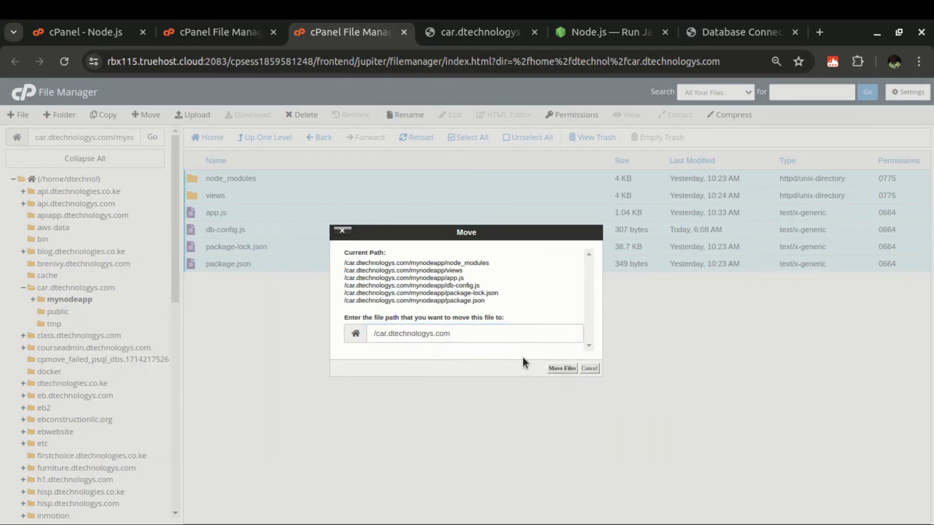
click(562, 369)
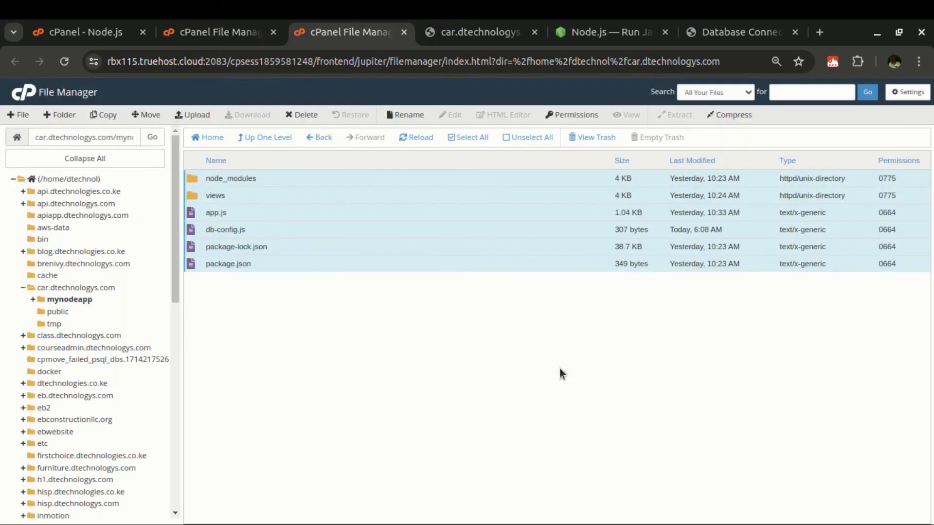
click(281, 142)
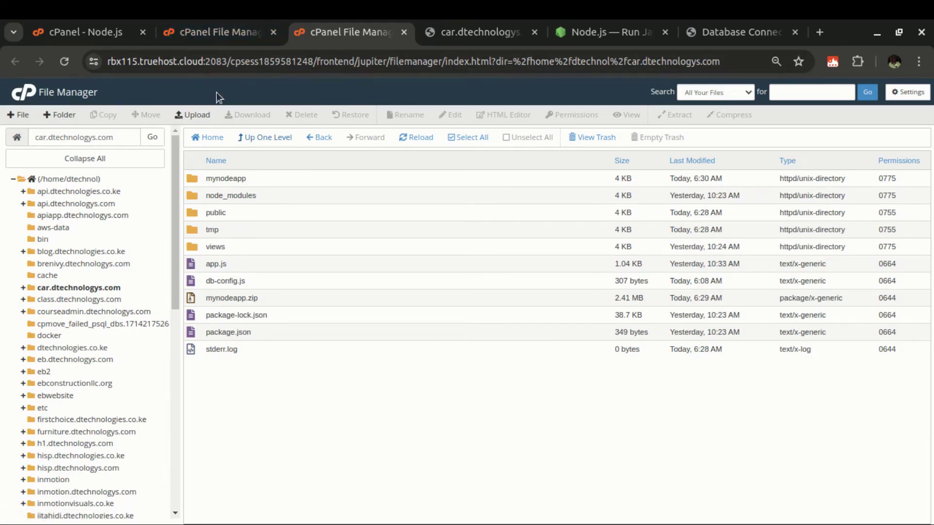
Step: Permanently delete node_modules from car.dtechnologys.com, skipping the trash, and reload the listing
click(220, 32)
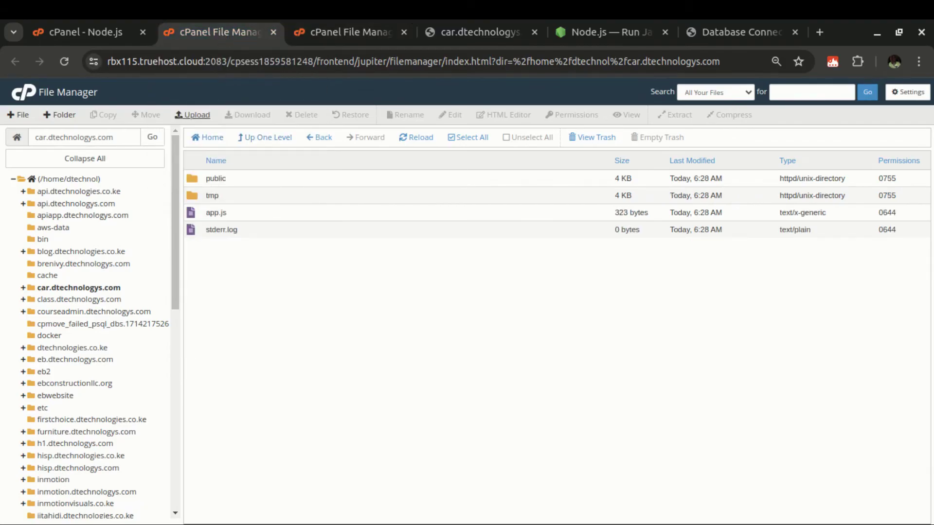
click(326, 28)
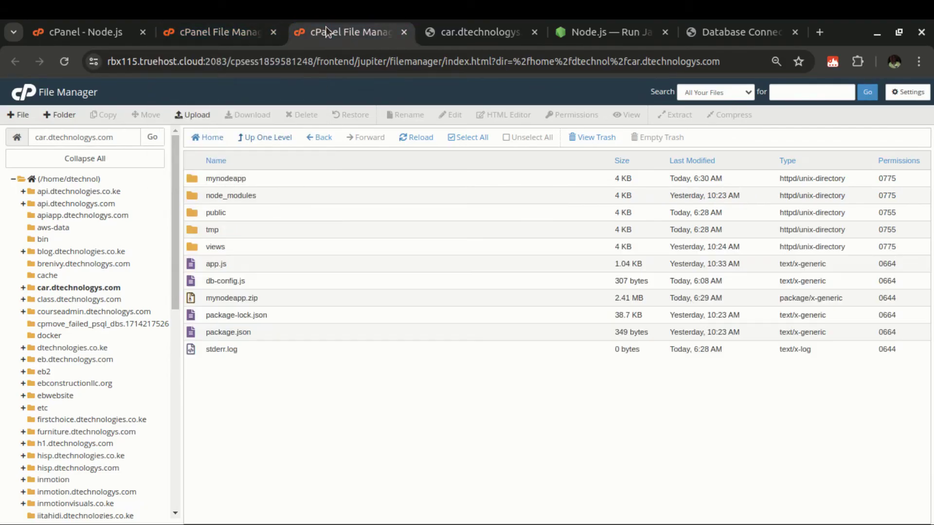
click(197, 198)
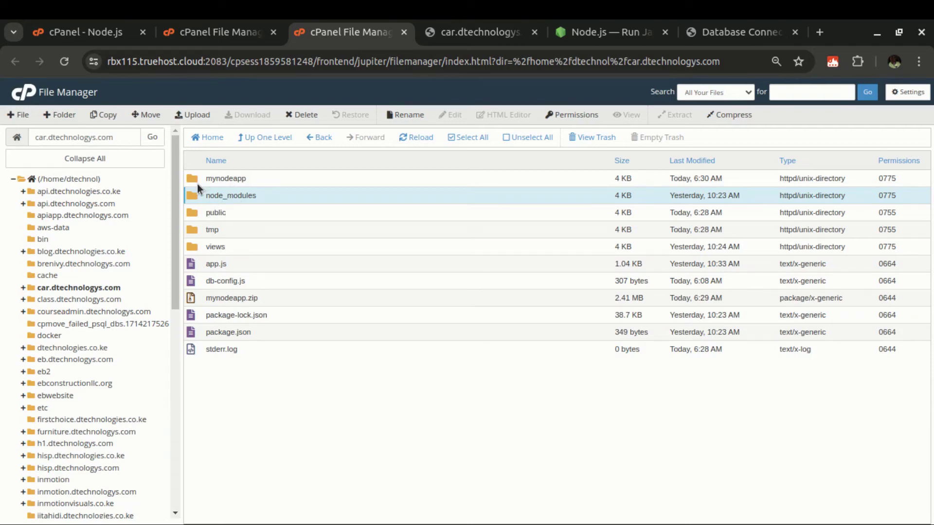
click(301, 115)
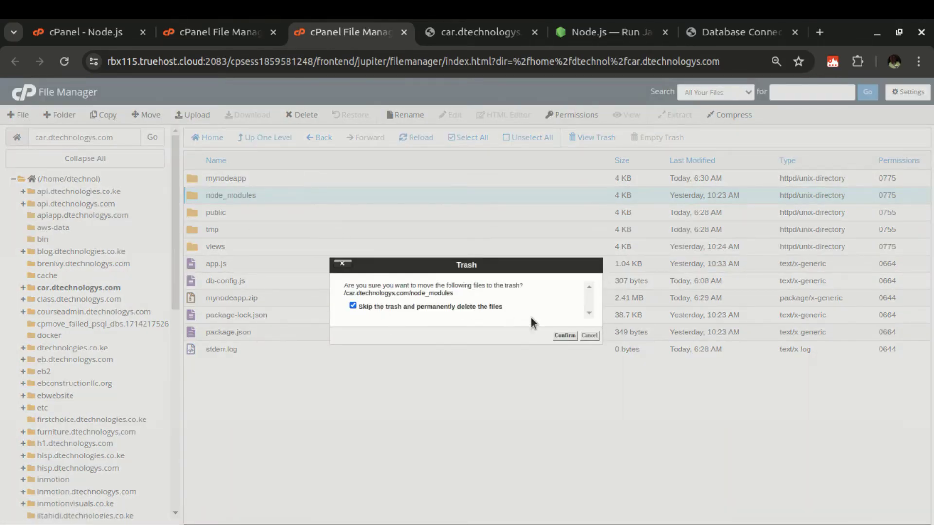
click(564, 338)
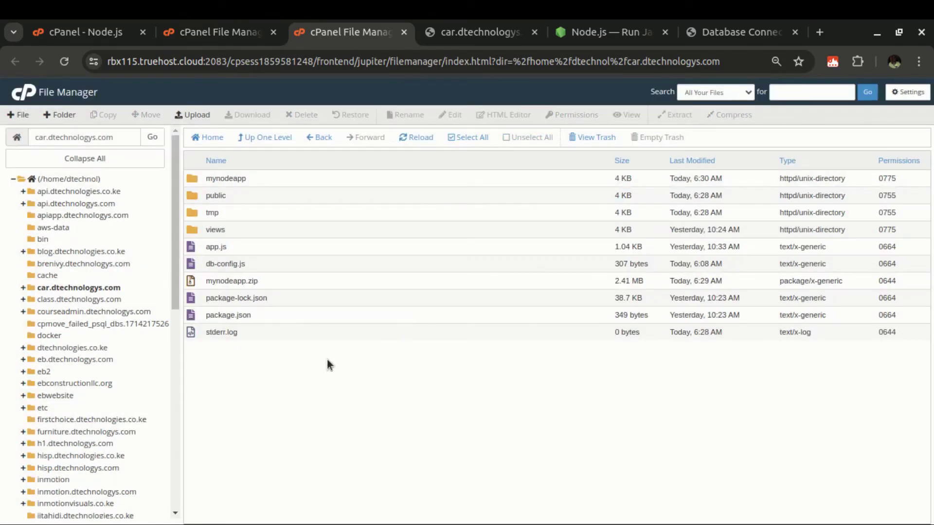
click(421, 138)
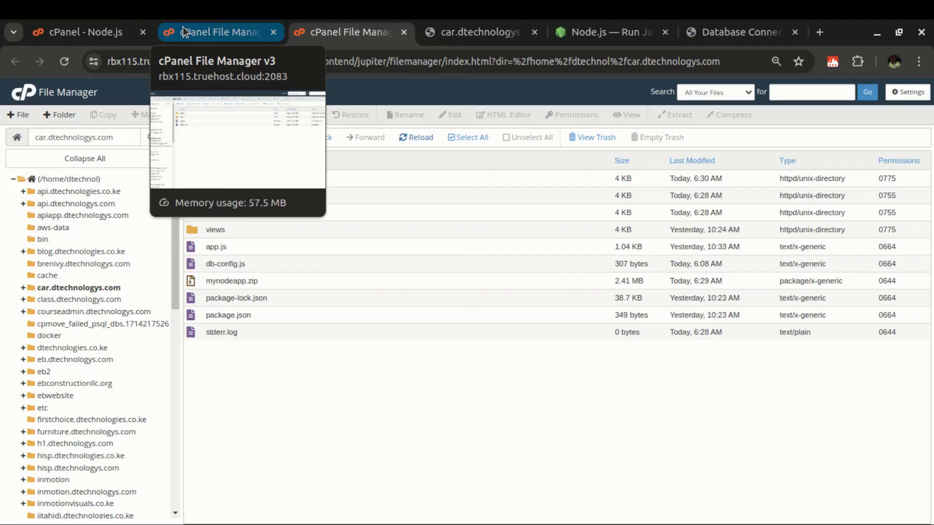
Step: Reload the Node.js app settings and copy the virtual-environment activation command
click(183, 27)
click(110, 35)
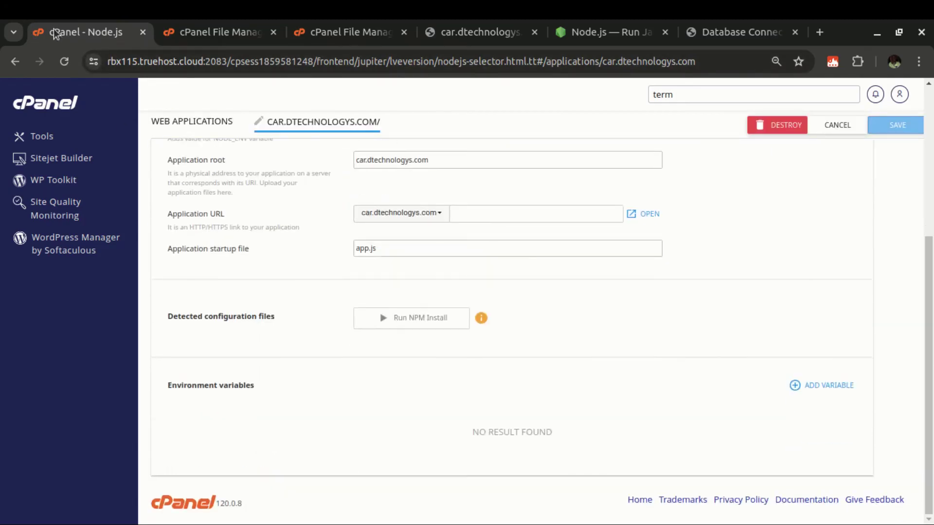
click(64, 61)
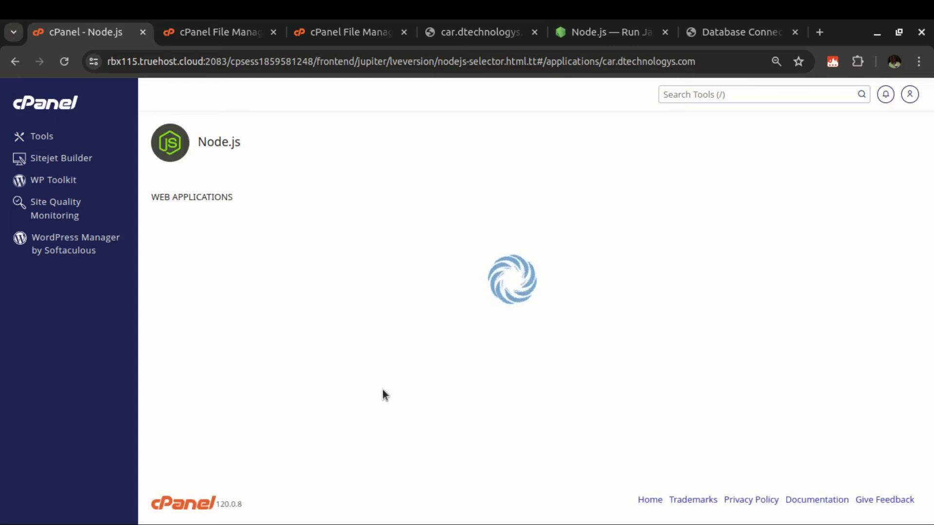
scroll(381, 354, down, 5)
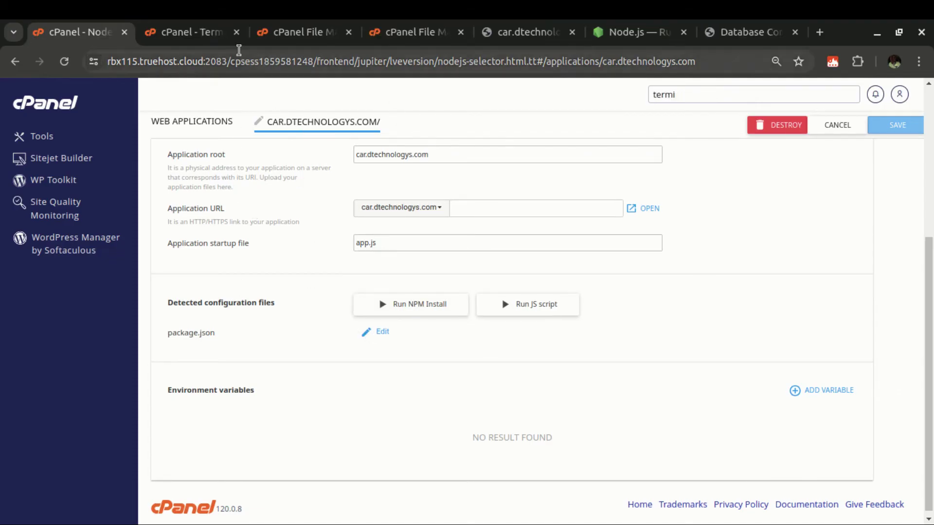
click(185, 34)
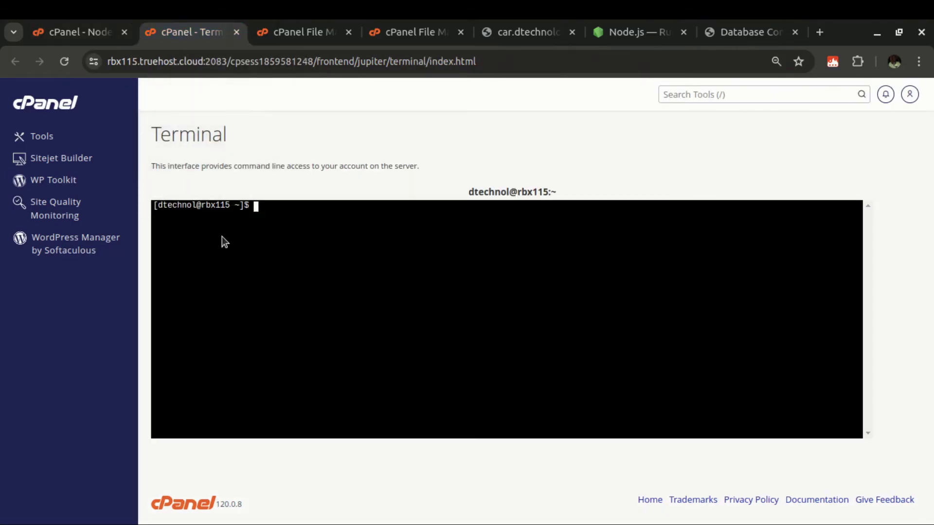
click(78, 32)
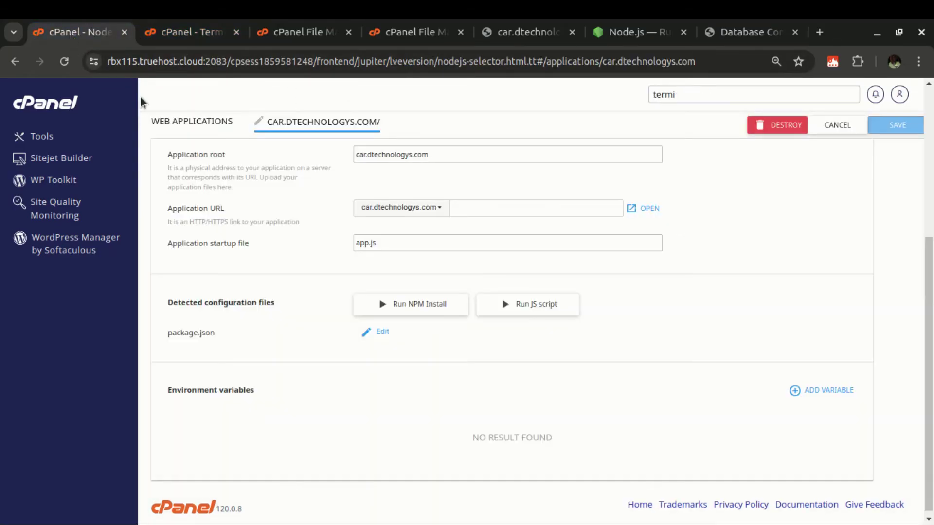
scroll(304, 243, up, 5)
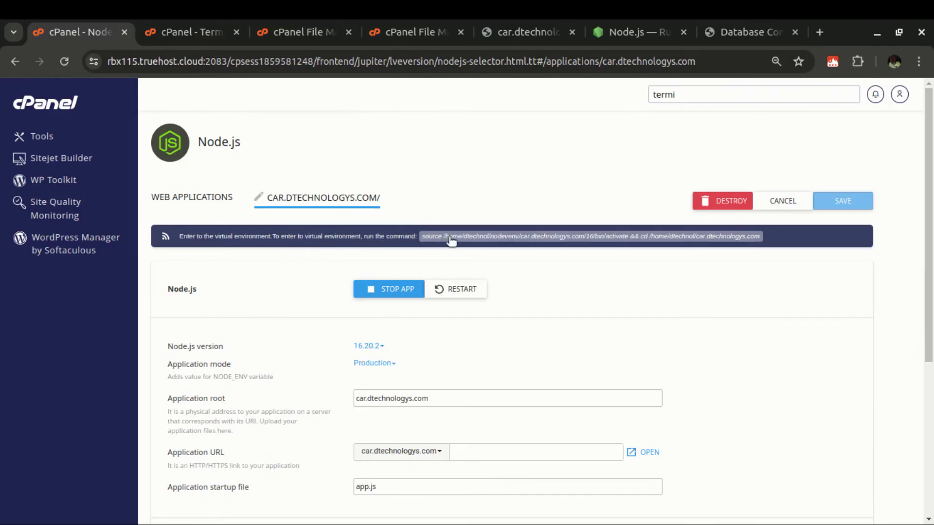
click(510, 242)
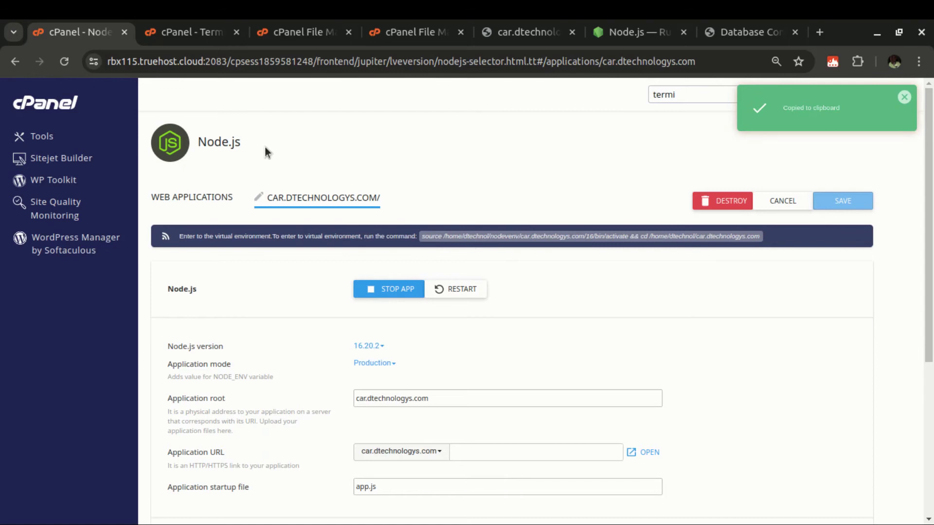
Step: Activate the Node 16 environment in Terminal and run npm install
click(185, 42)
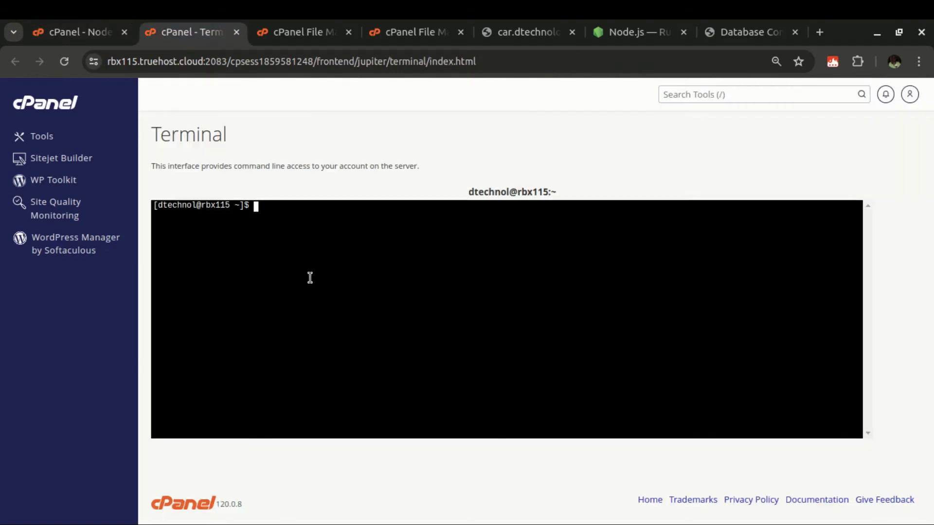
key(ctrl+v)
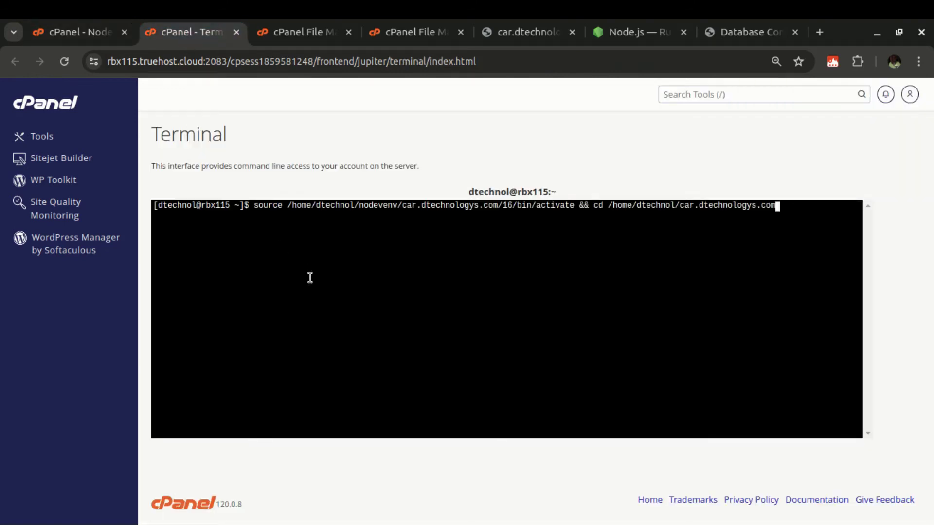
key(Return)
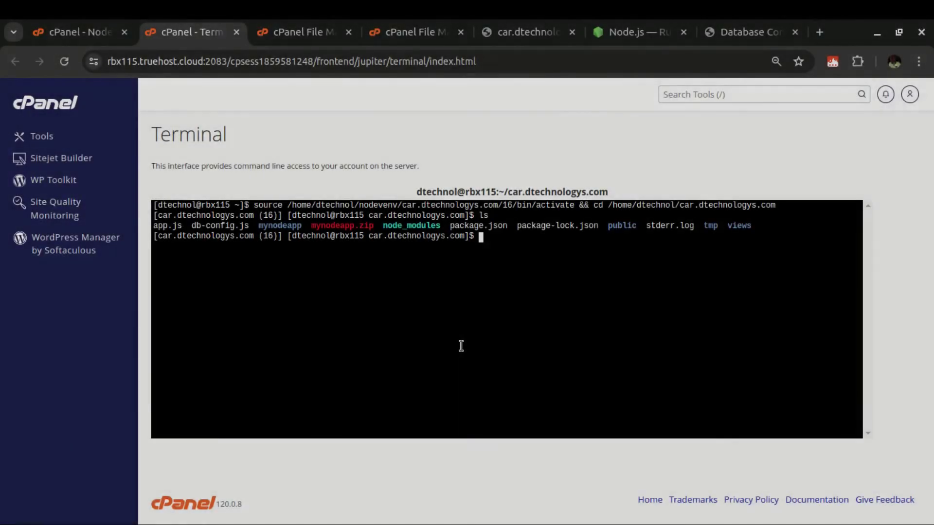
text(np)
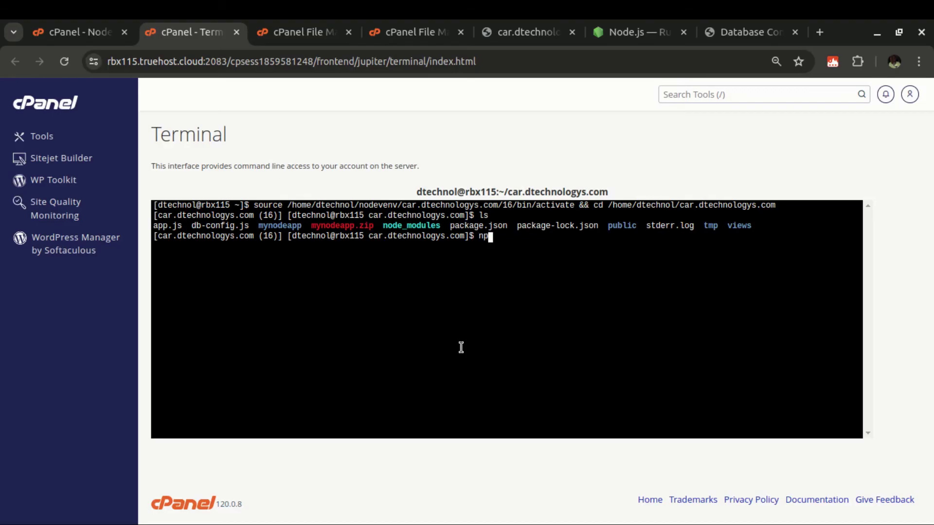
text(m install)
key(Return)
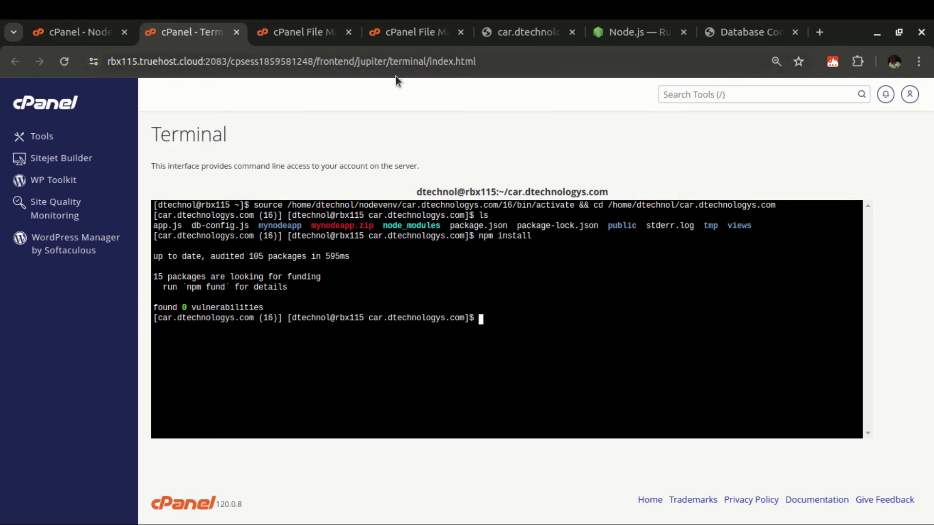
Step: Reload car.dtechnologys.com, select its database access-denied error text, then switch back
click(510, 31)
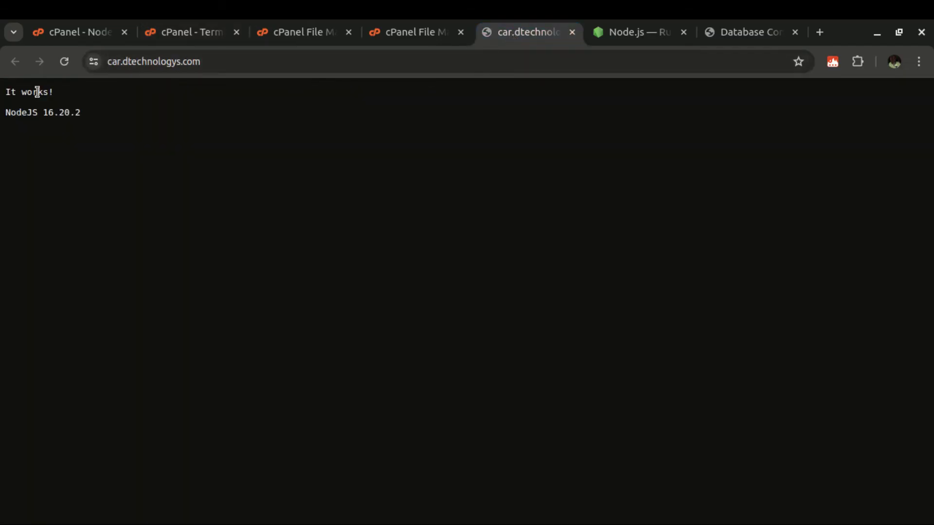
click(64, 67)
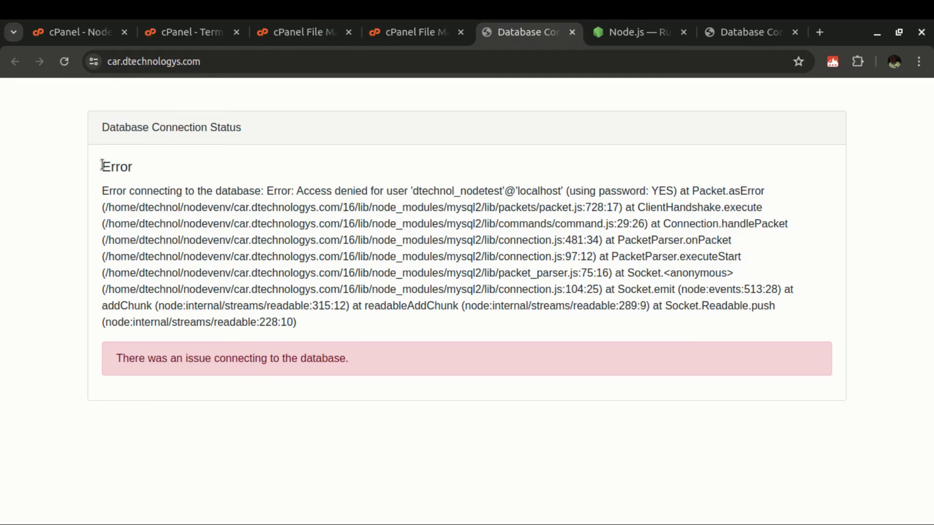
mouse_move(101, 166)
mouse_down()
mouse_move(253, 294)
mouse_move(317, 332)
mouse_up()
click(291, 32)
Step: Turn on Show Hidden Files (dotfiles) in File Manager settings and save
click(180, 30)
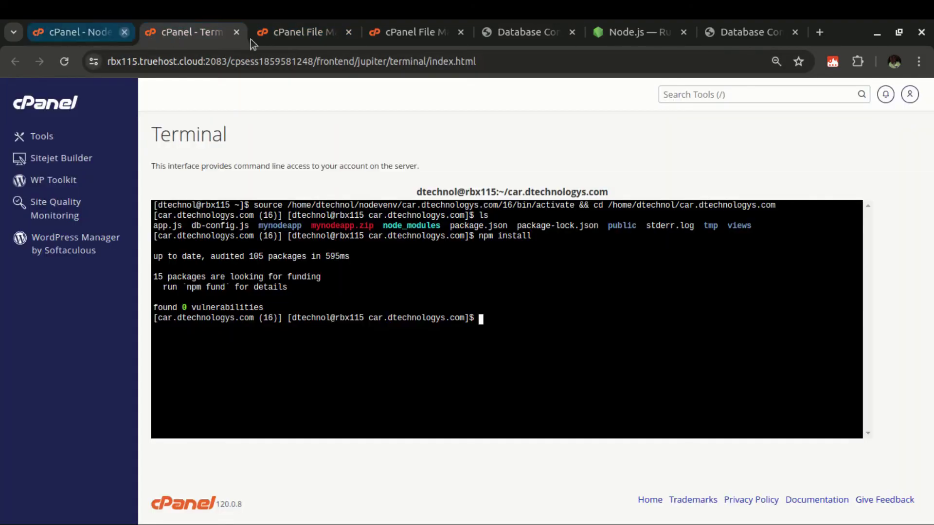
click(307, 38)
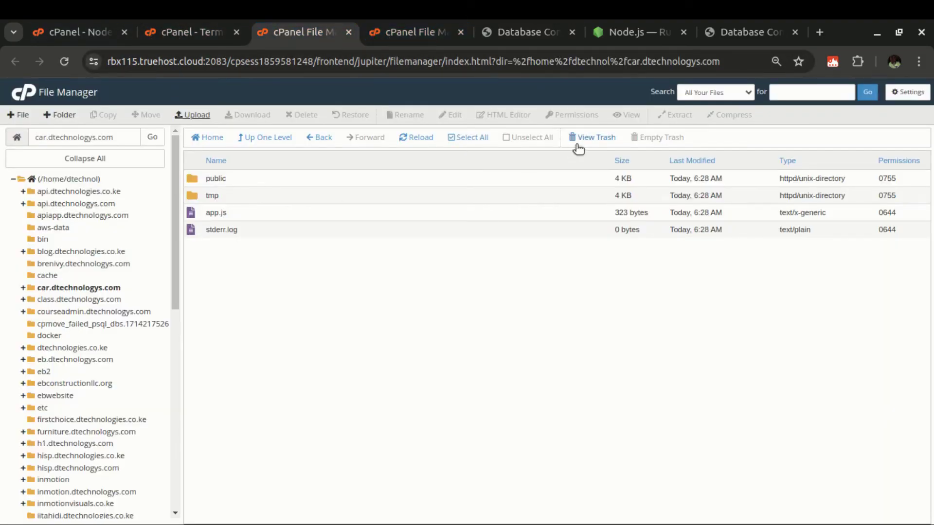
click(419, 140)
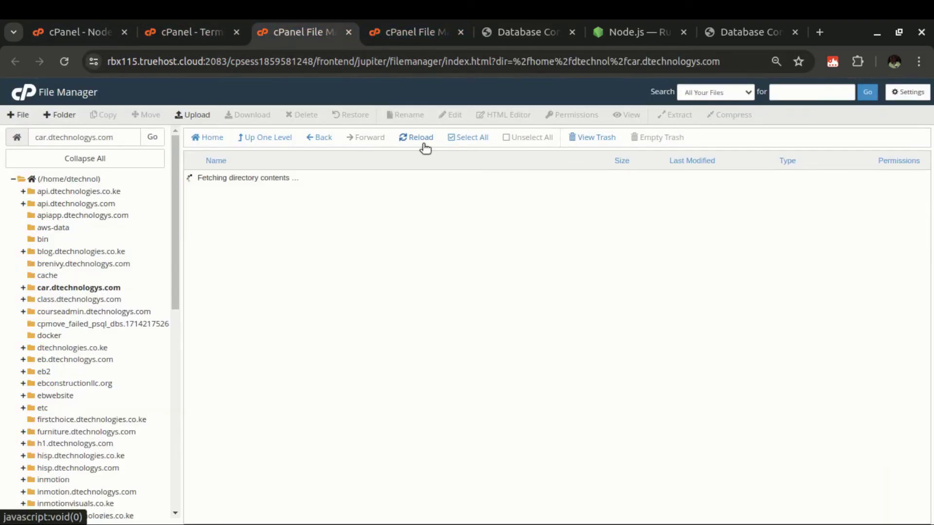
click(912, 93)
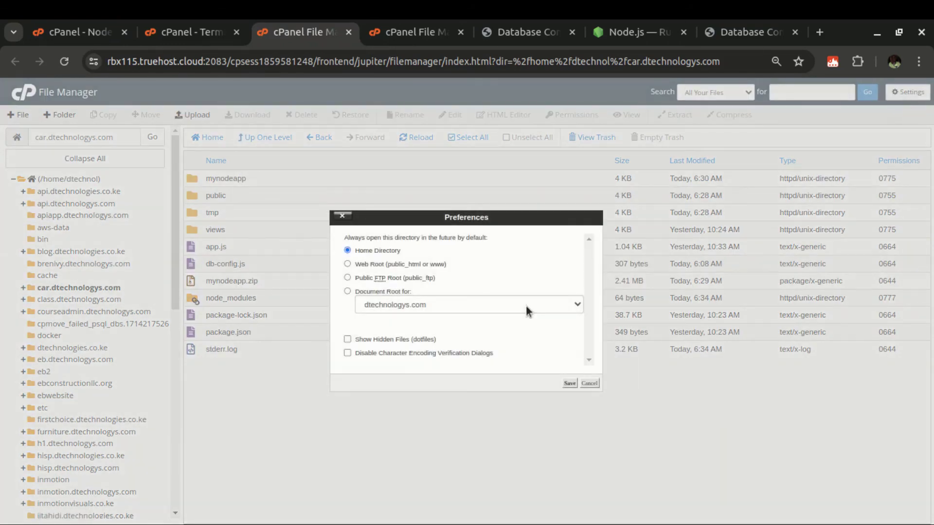
click(382, 341)
click(568, 383)
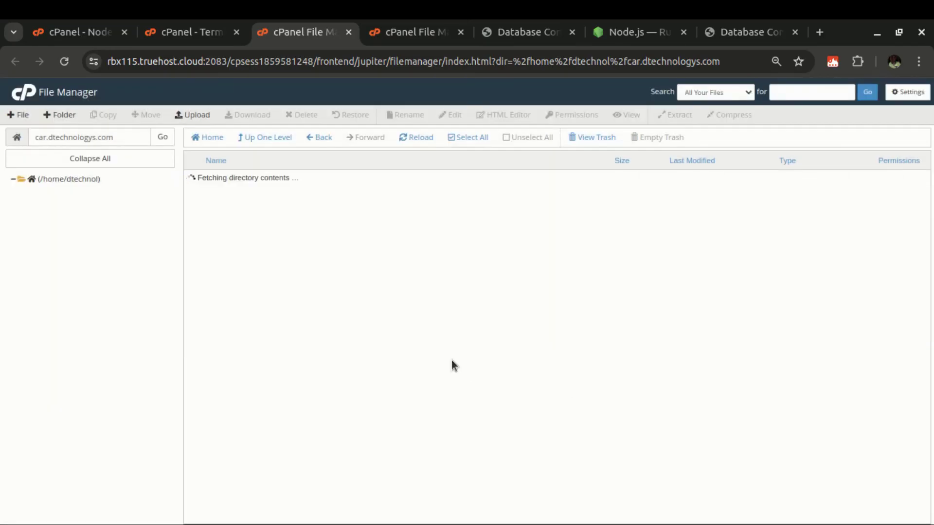
Step: View the app's .env file, showing DB_HOST, DB_USER, DB_PASSWORD and DB_DATABASE
click(209, 266)
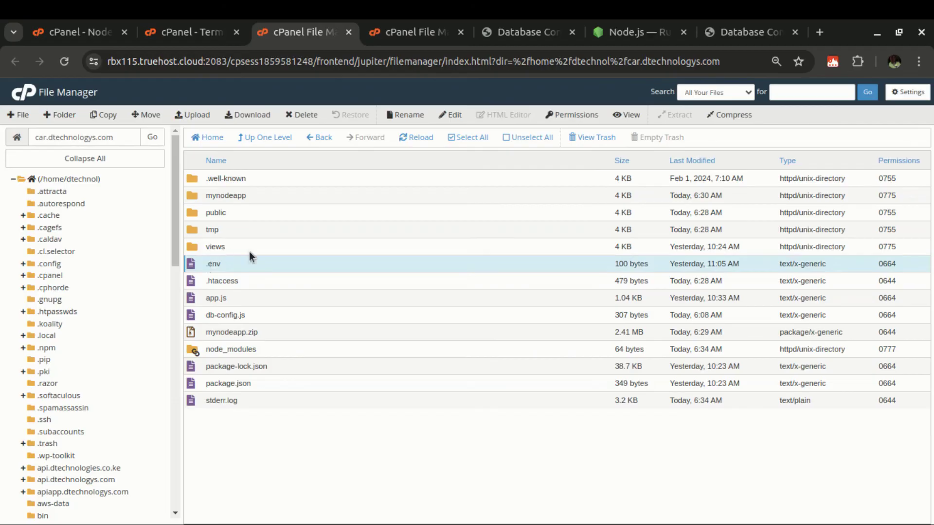
click(909, 92)
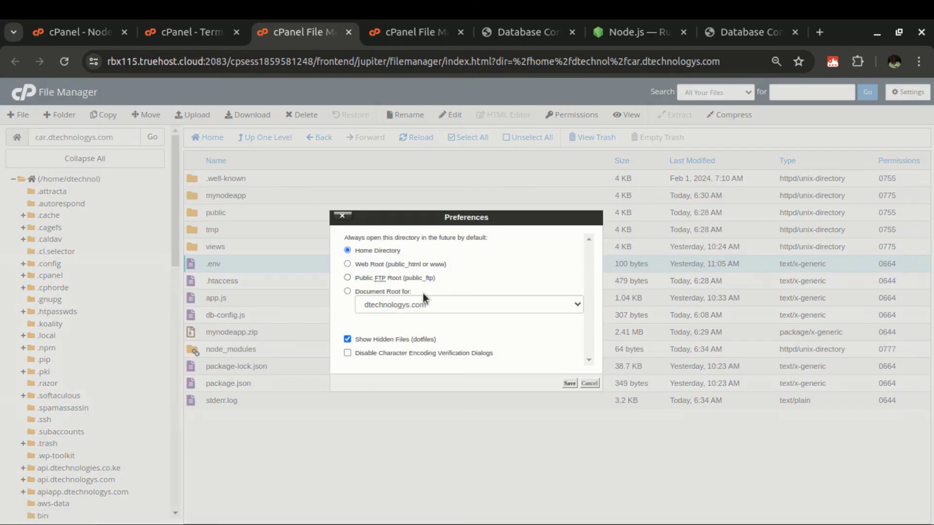
click(569, 383)
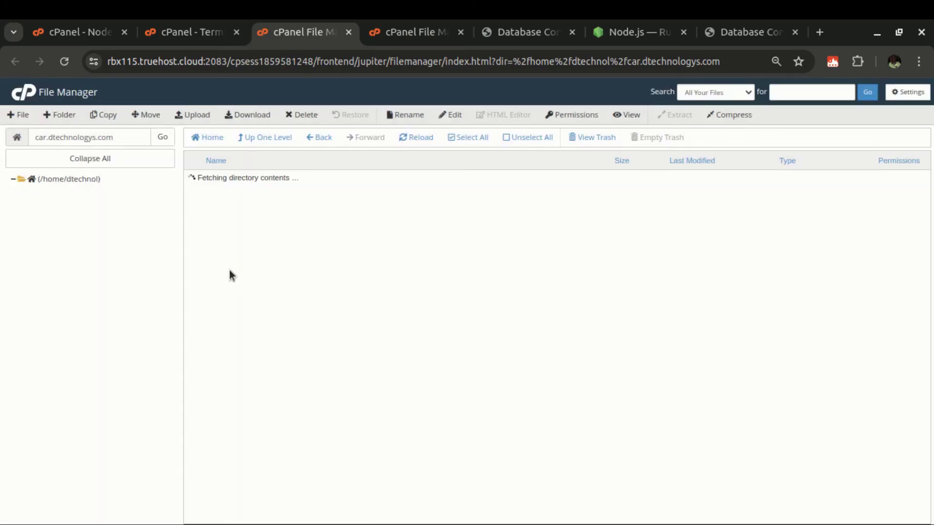
click(212, 264)
right_click(213, 266)
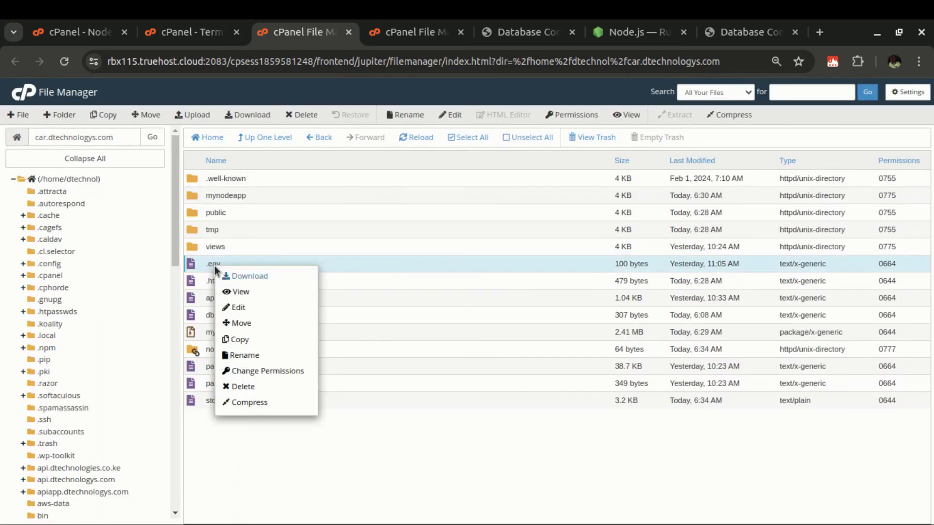
click(246, 291)
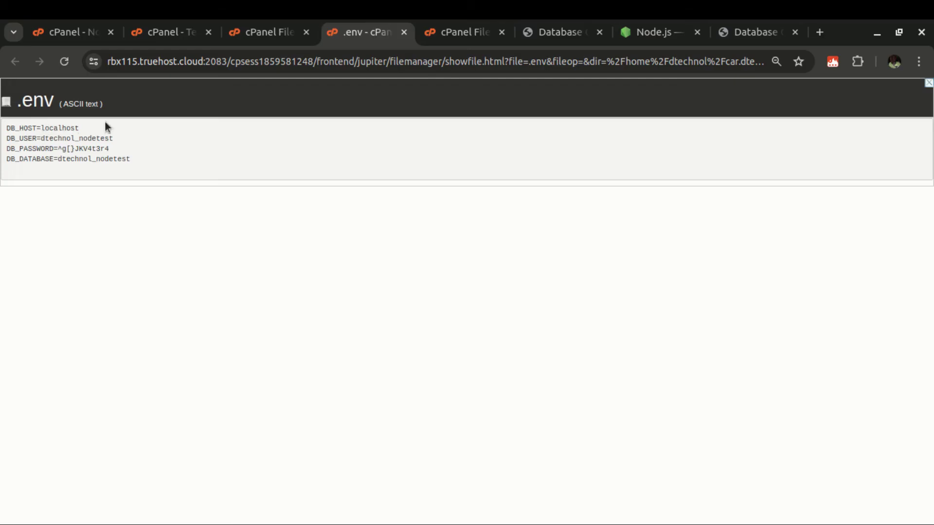
Step: Find the Database Wizard with a mysql tools search and create the database nodetest, copying the name from .env
click(165, 34)
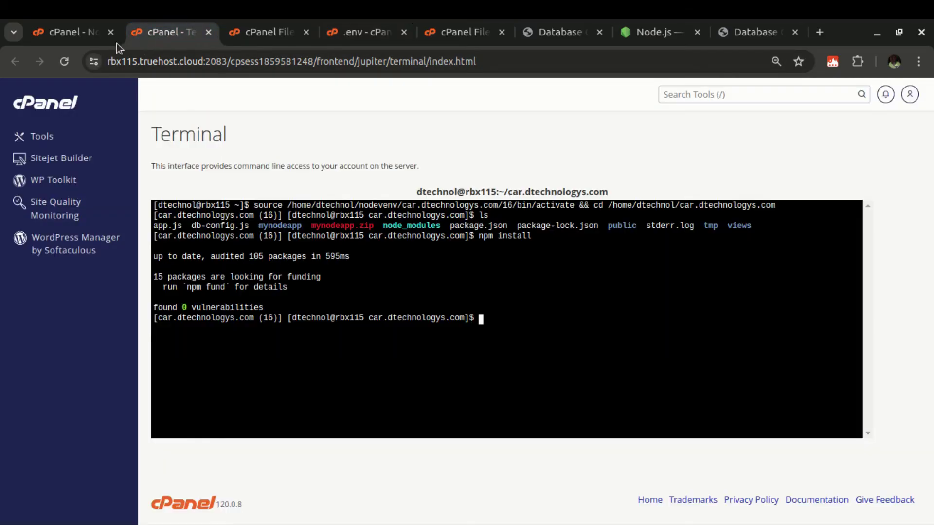
click(727, 96)
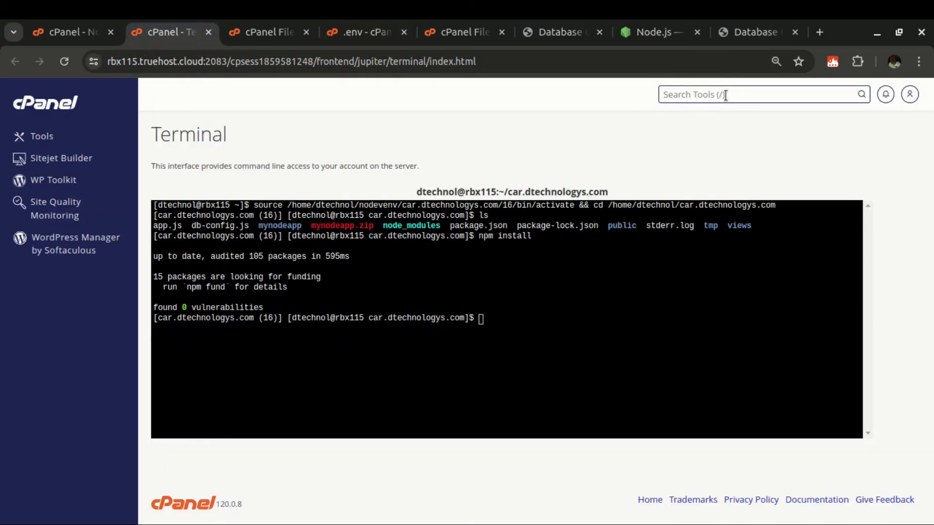
text(mysq)
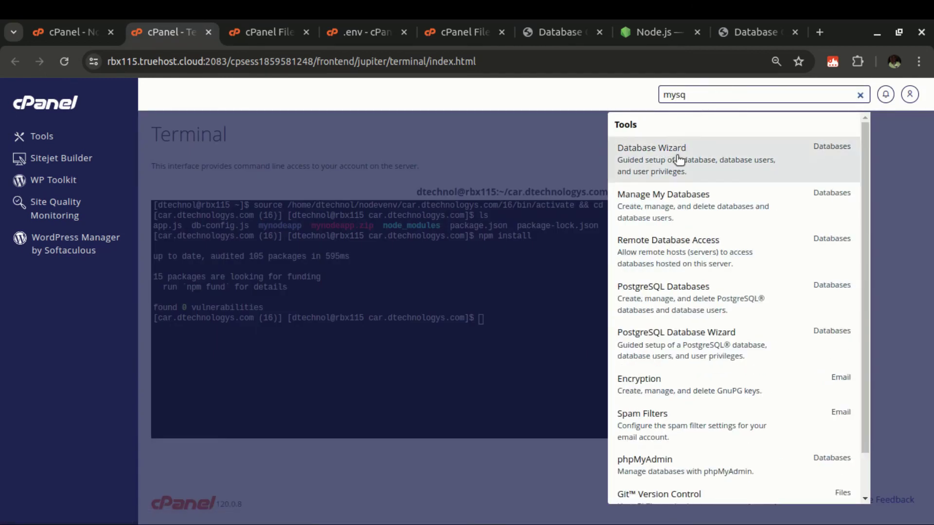
text(l)
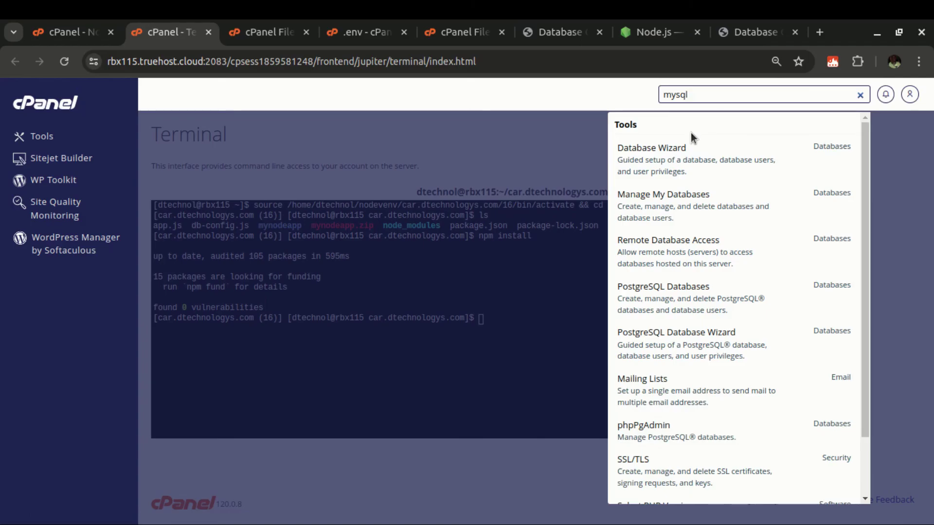
middle_click(677, 155)
click(240, 35)
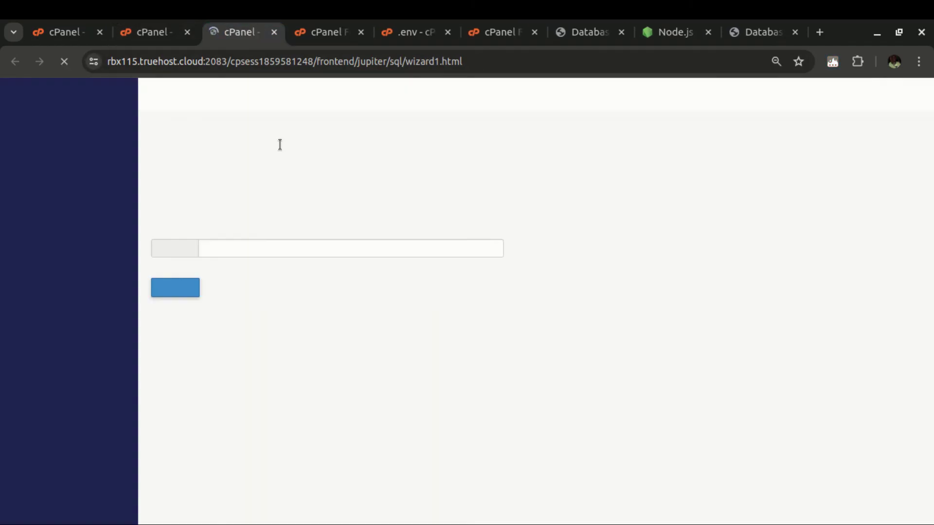
click(408, 32)
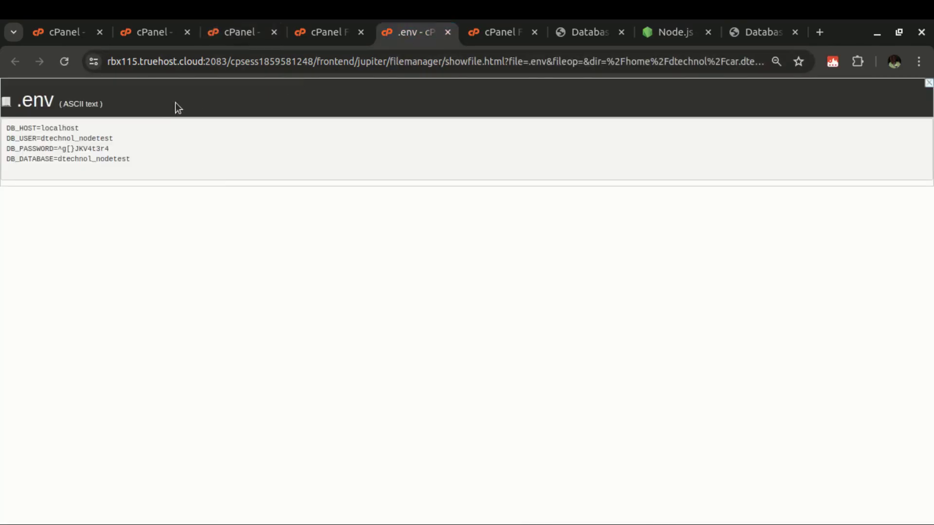
drag(79, 139, 141, 140)
key(ctrl+c)
click(209, 33)
key(ctrl+v)
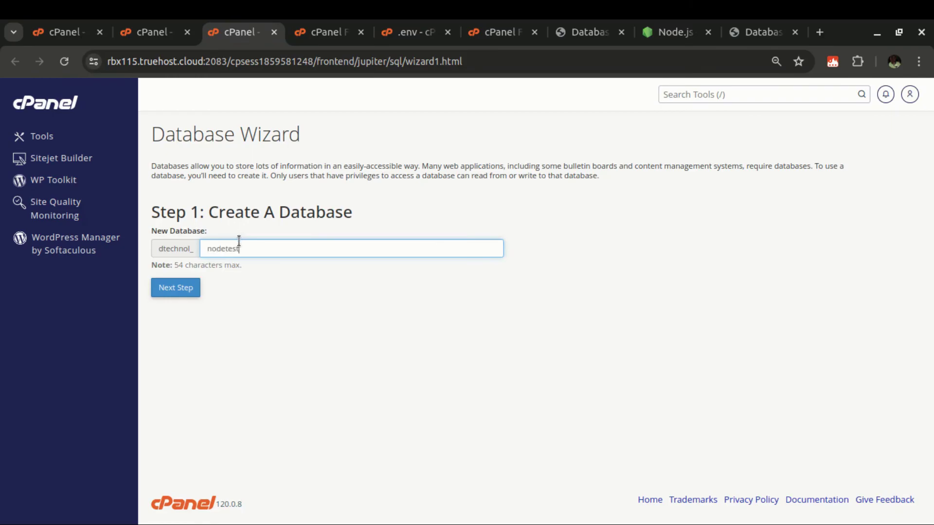
click(170, 290)
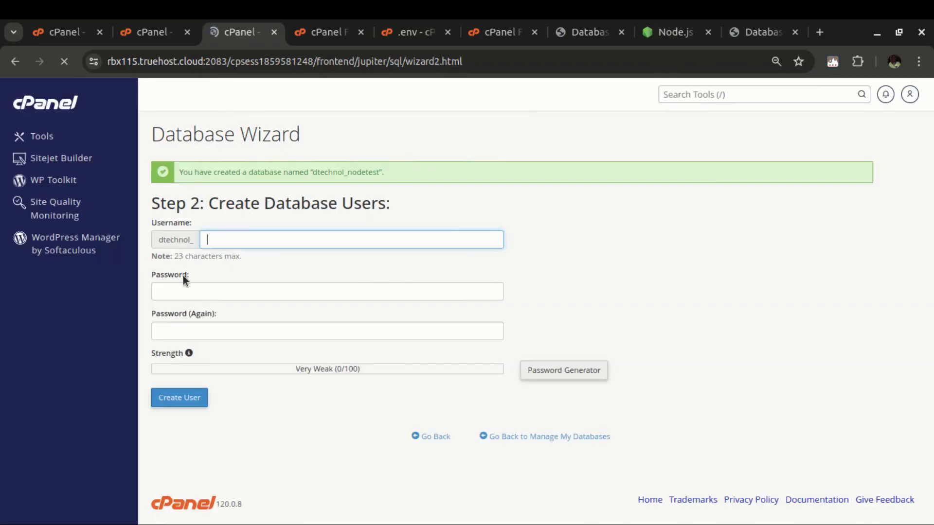
Step: Create database user nodetest, using the DB_PASSWORD value from .env as its password
key(ctrl+v)
click(386, 34)
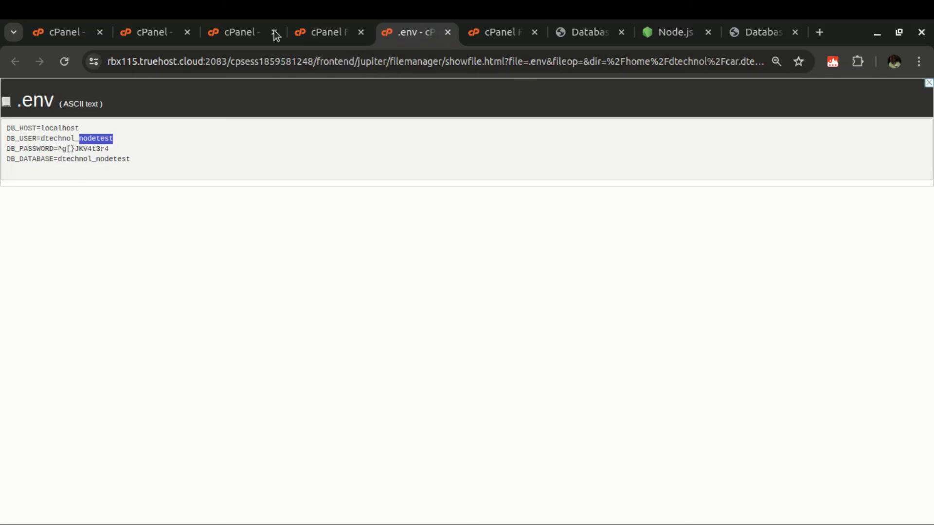
click(232, 33)
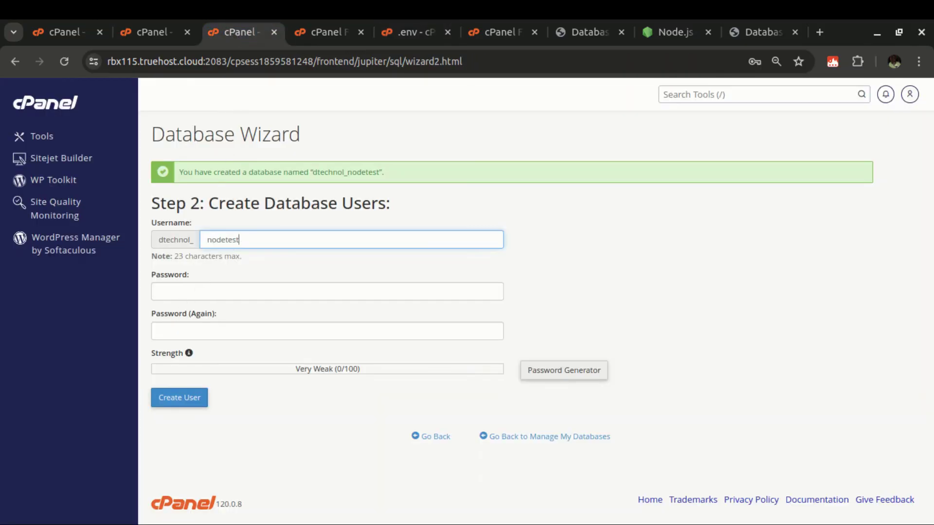
click(402, 34)
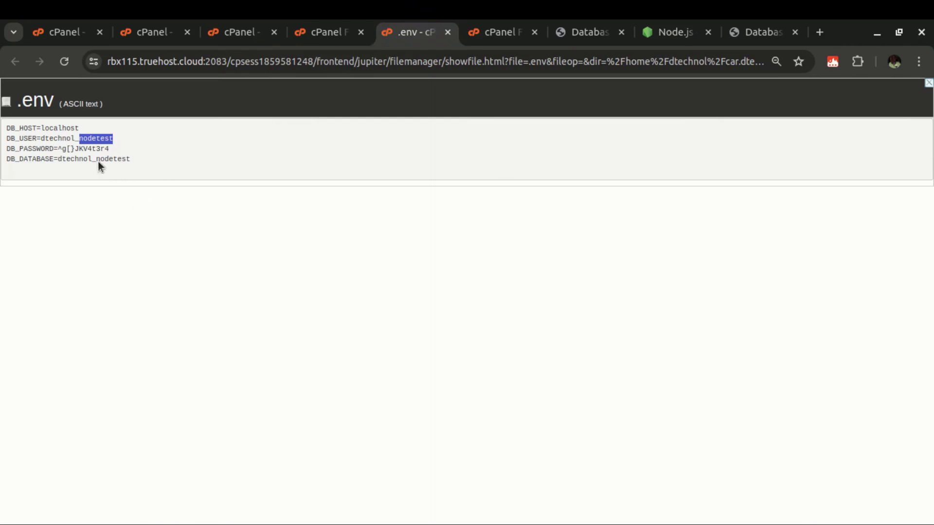
drag(58, 149, 113, 151)
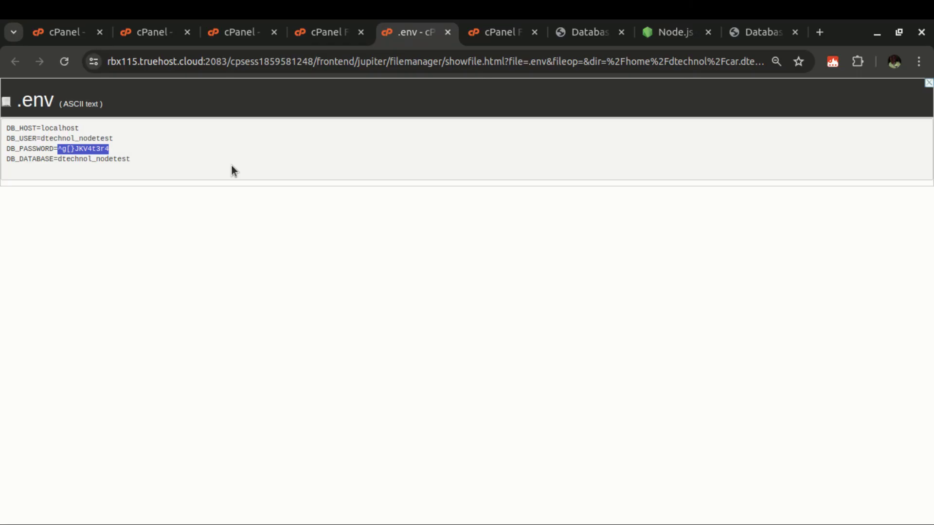
click(232, 32)
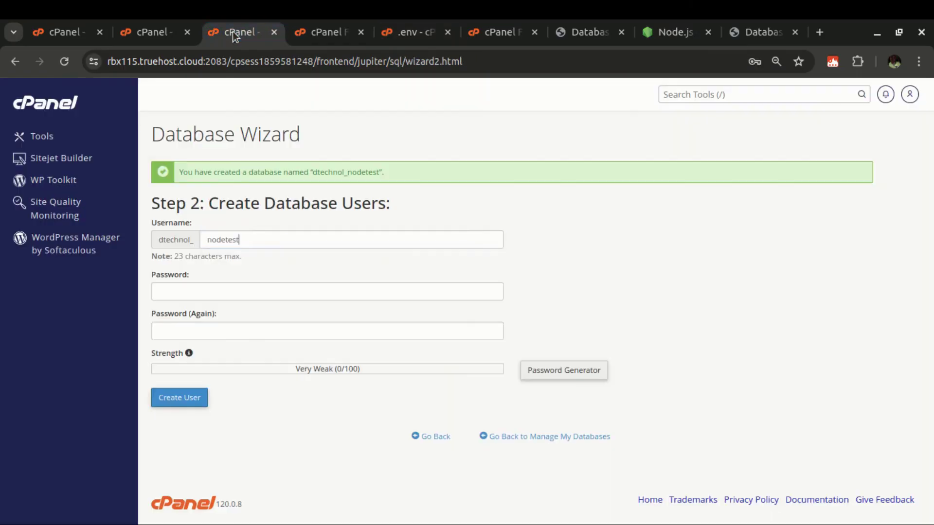
click(209, 288)
key(ctrl+v)
click(171, 331)
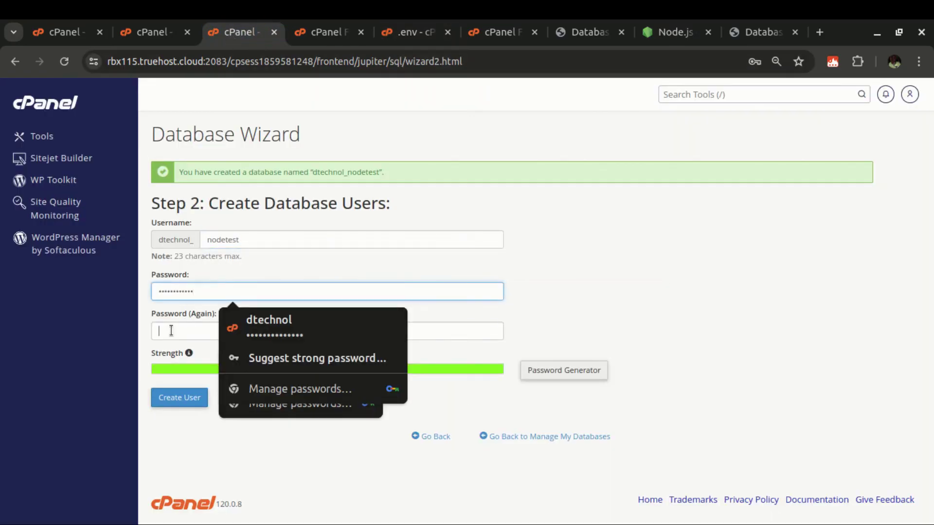
key(ctrl+v)
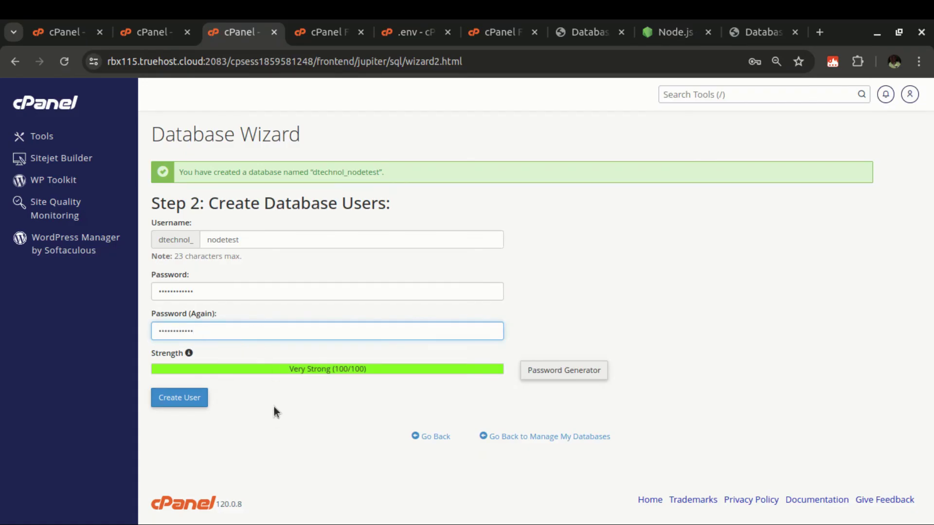
click(184, 403)
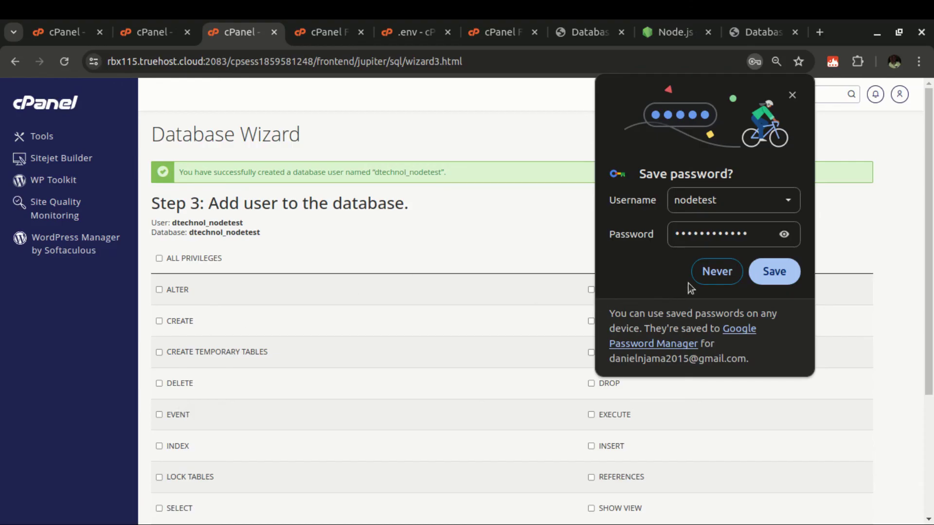
Step: Grant dtechnol_nodetest ALL PRIVILEGES on the dtechnol_nodetest database and save with Make Changes
click(714, 272)
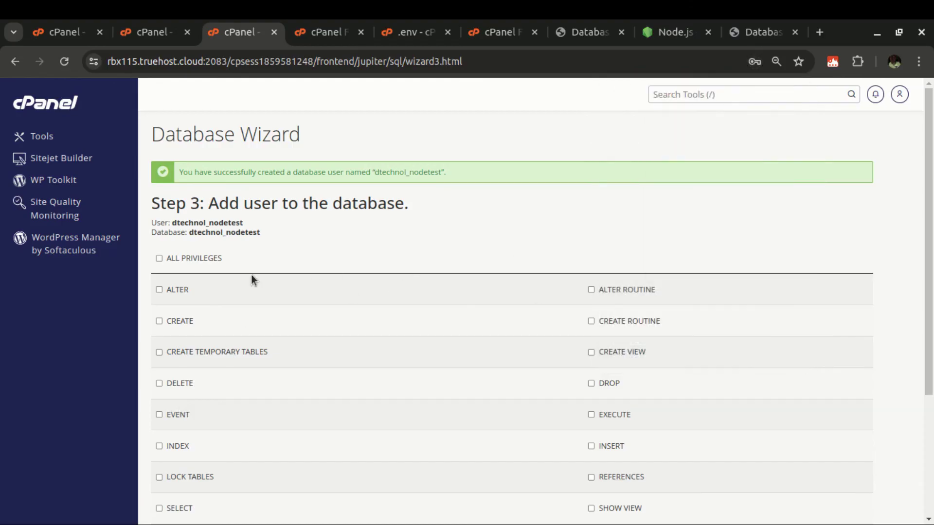
click(181, 261)
scroll(180, 262, down, 2)
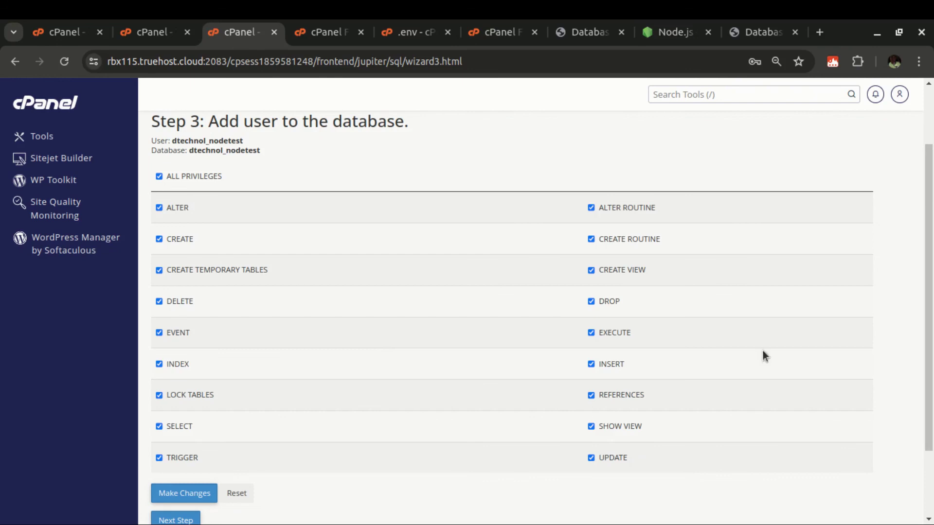
click(198, 176)
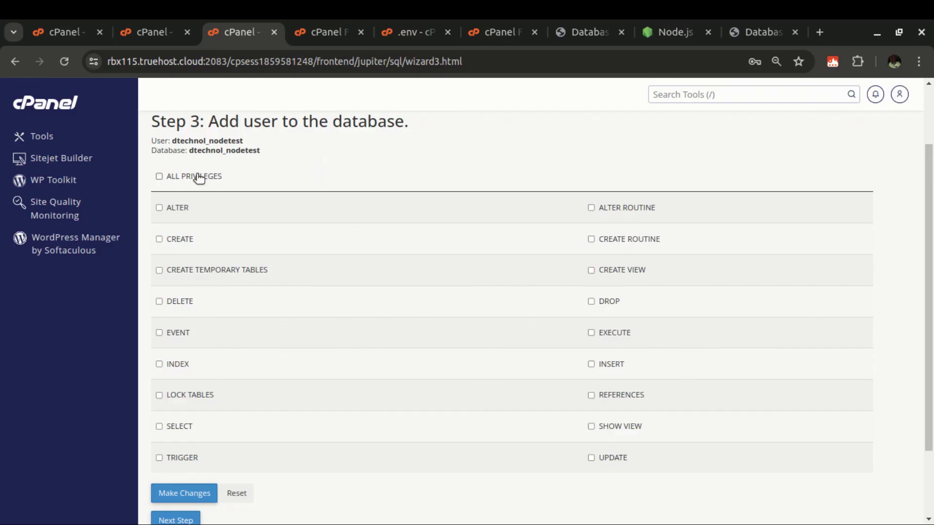
click(199, 174)
scroll(243, 243, down, 2)
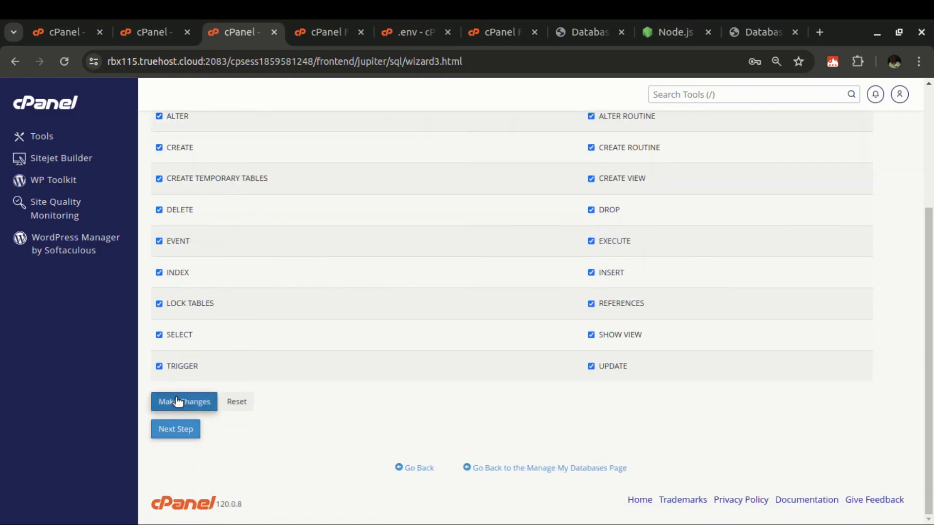
click(175, 401)
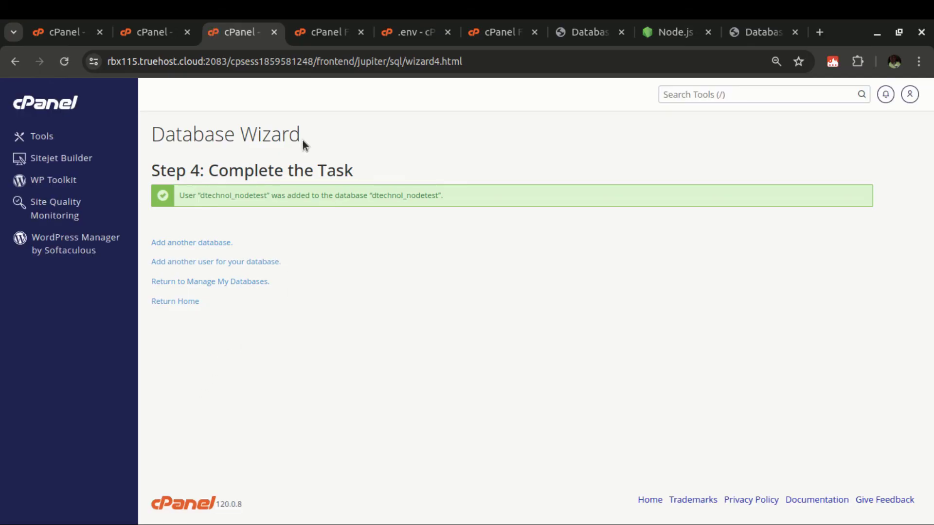
Step: Reload car.dtechnologys.com and verify the Success message with Result: 2, then return to the Node.js settings
click(569, 31)
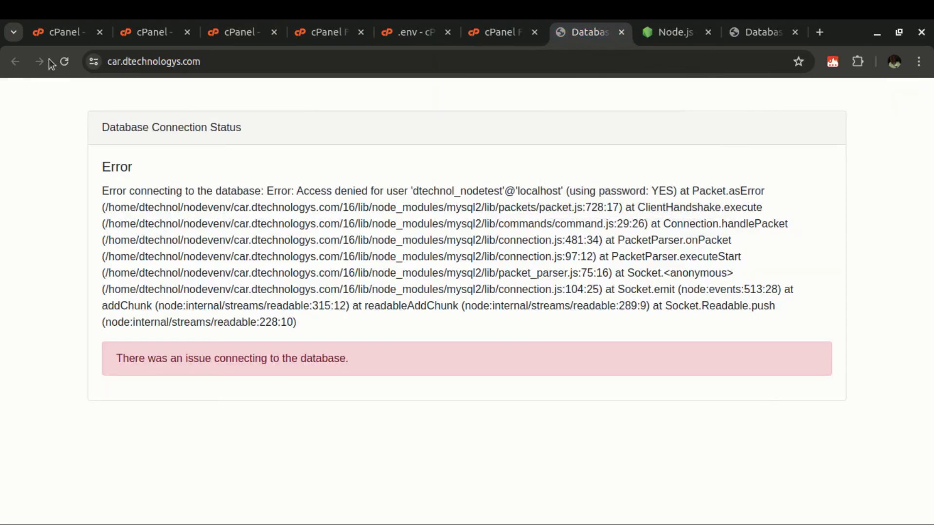
click(68, 56)
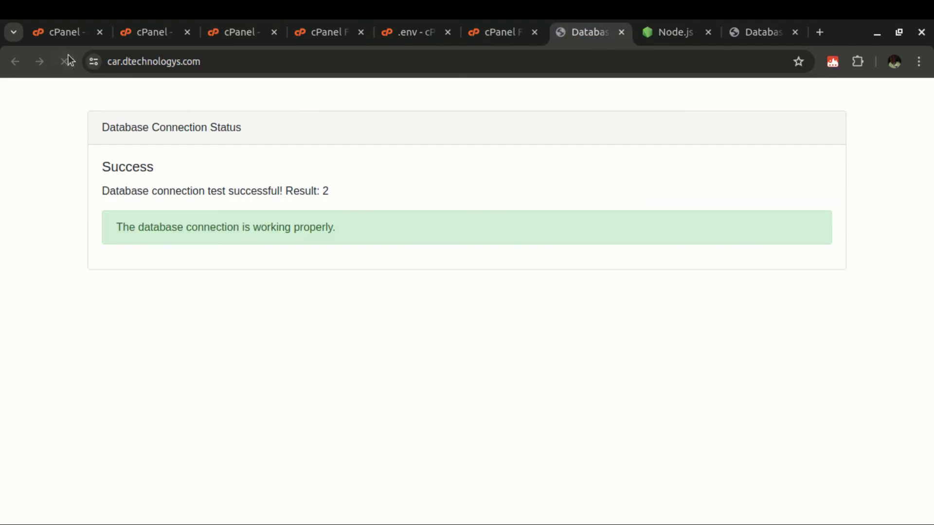
drag(112, 226, 306, 245)
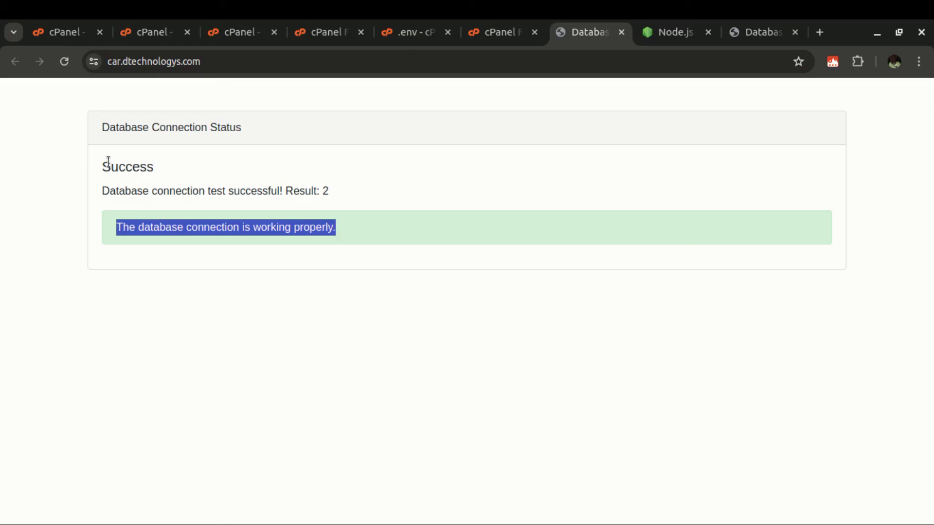
drag(101, 167, 252, 202)
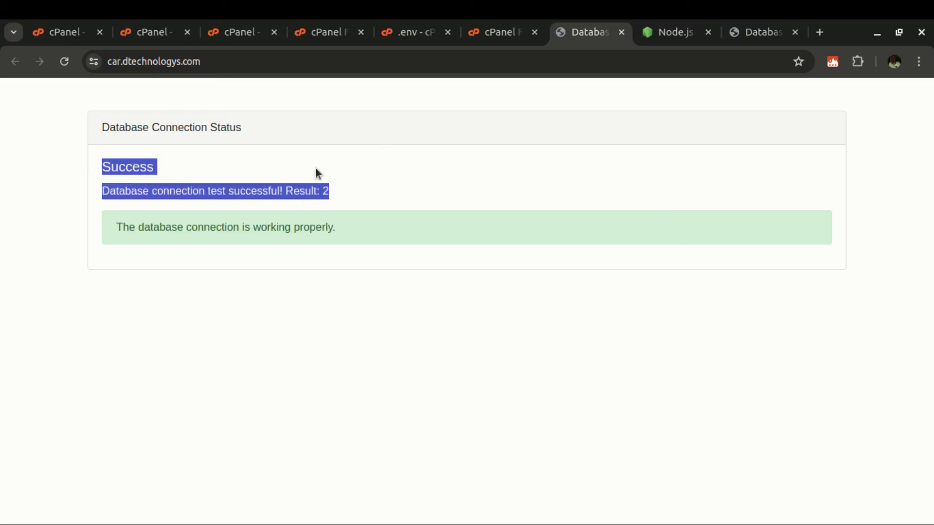
click(52, 35)
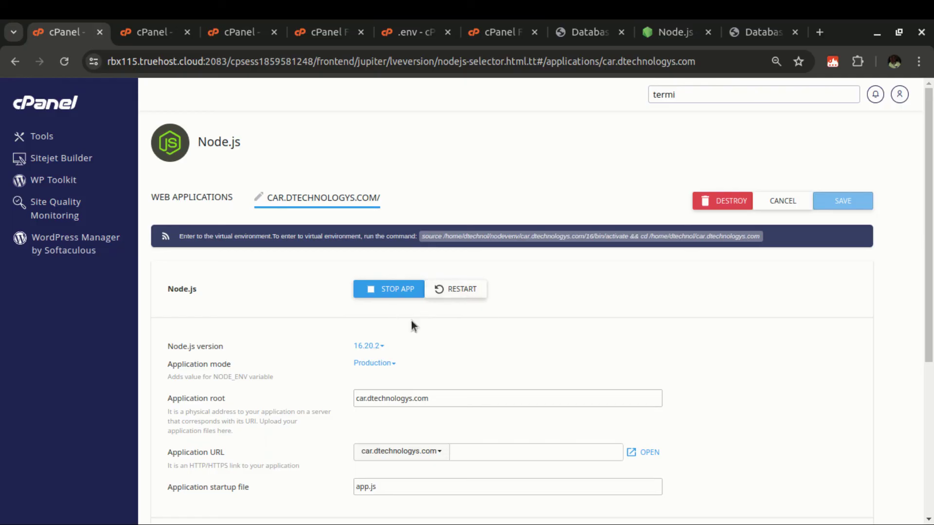
Step: Restart the car.dtechnologys.com Node.js application
click(470, 293)
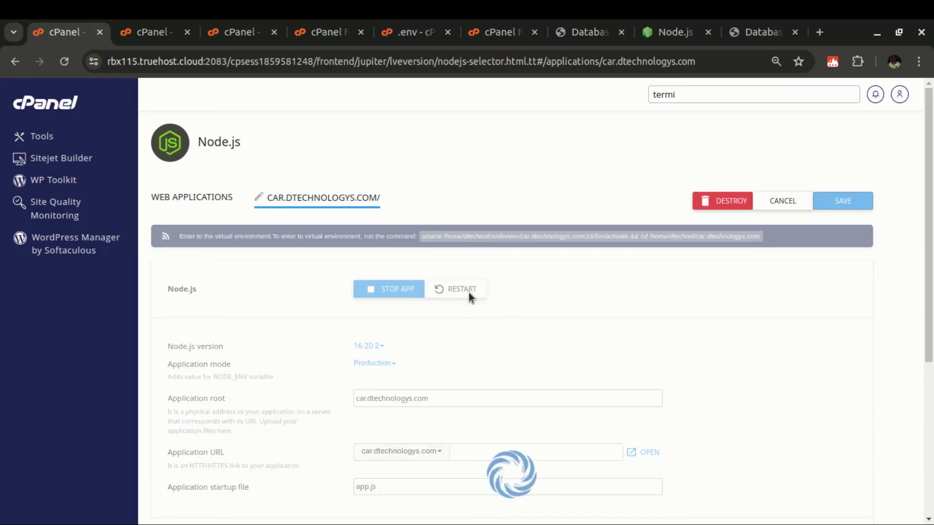